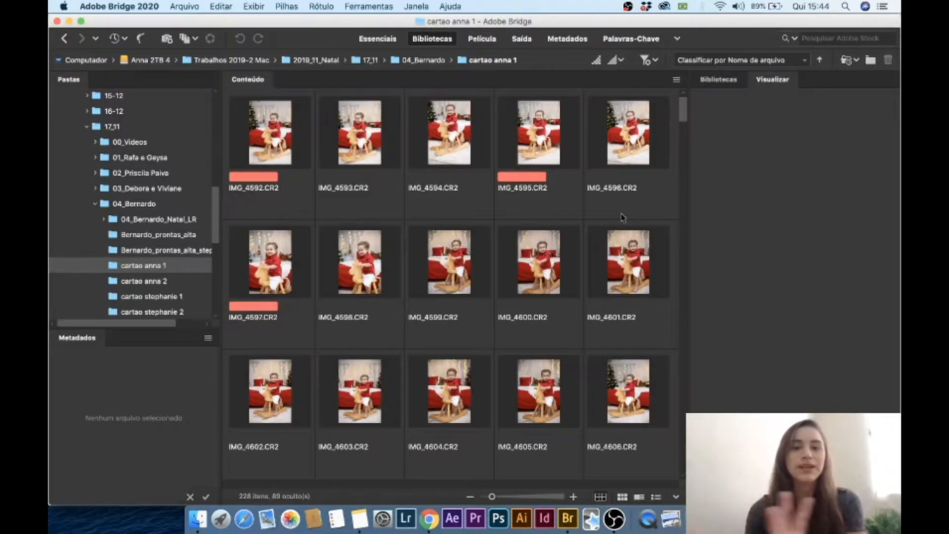
- Collapse the folder tree to the Computador level and allow access to files on the network volume
left_click(139, 7)
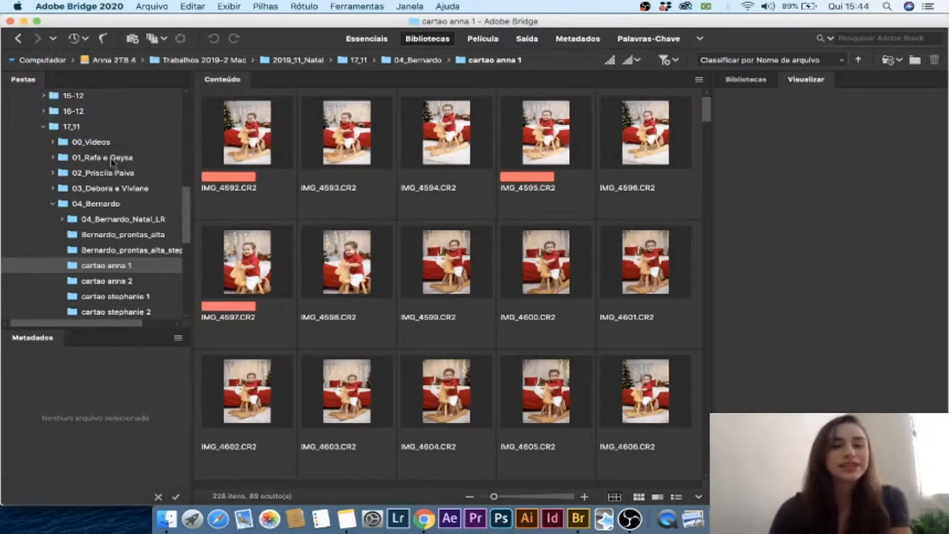
scroll(114, 162, "up", 5)
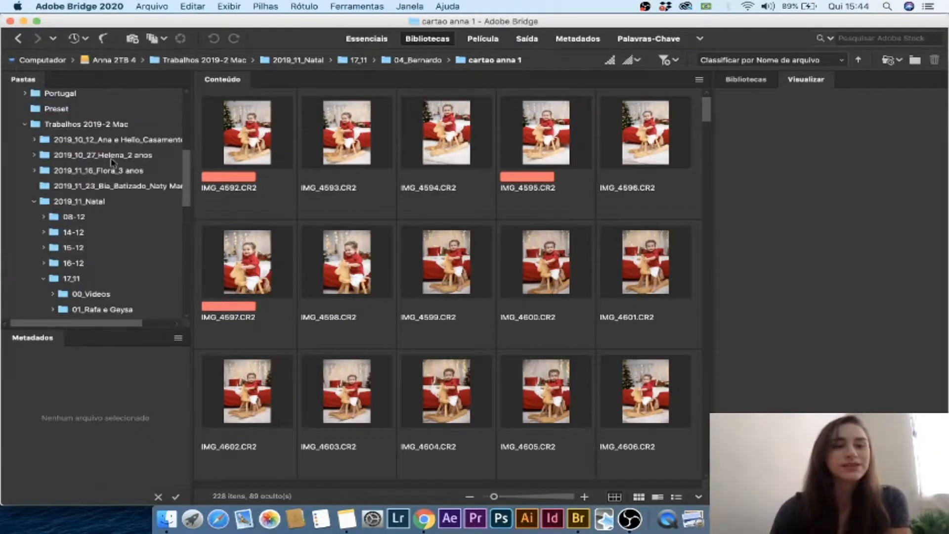
scroll(185, 175, "up", 10)
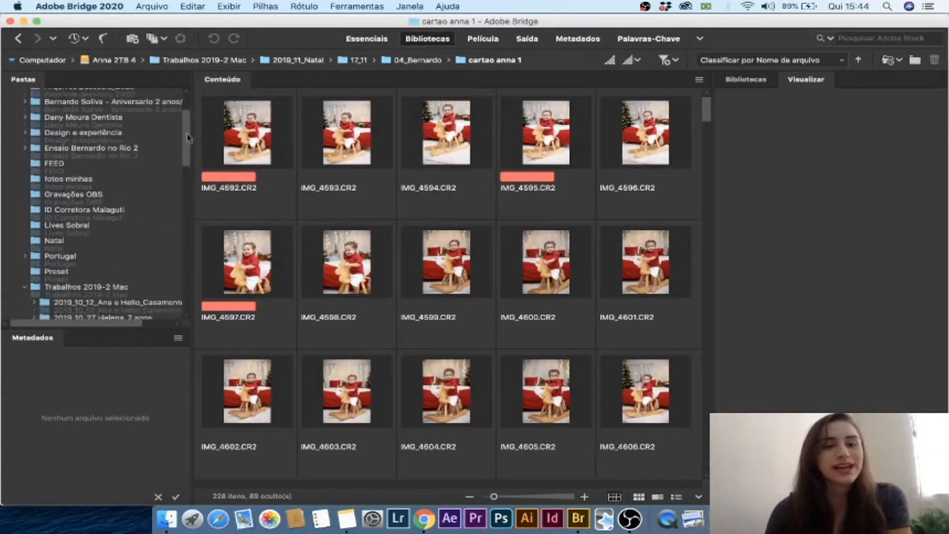
left_click(16, 127)
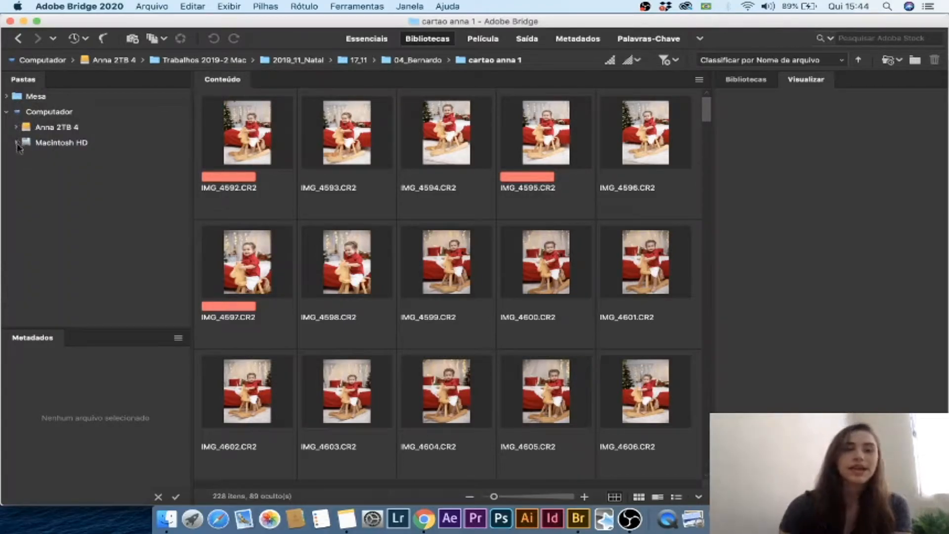
left_click(17, 143)
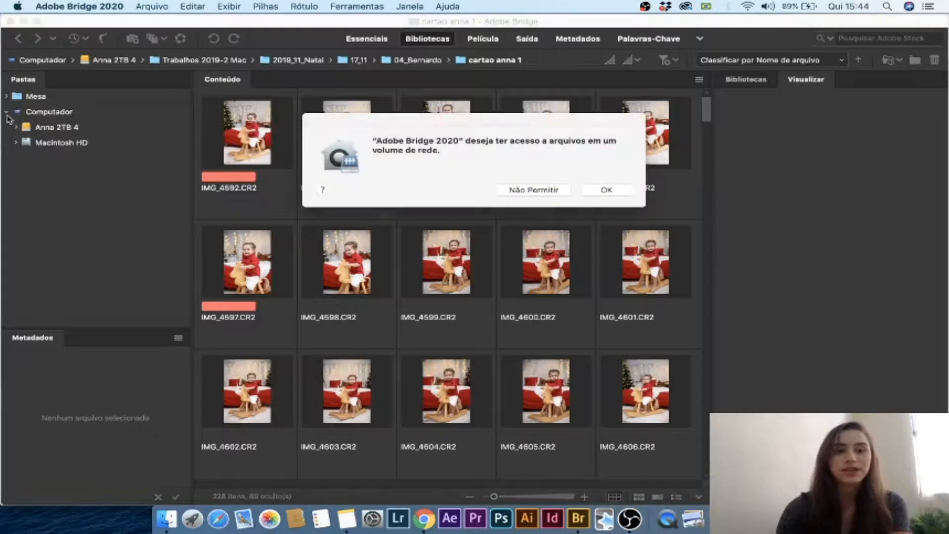
left_click(607, 190)
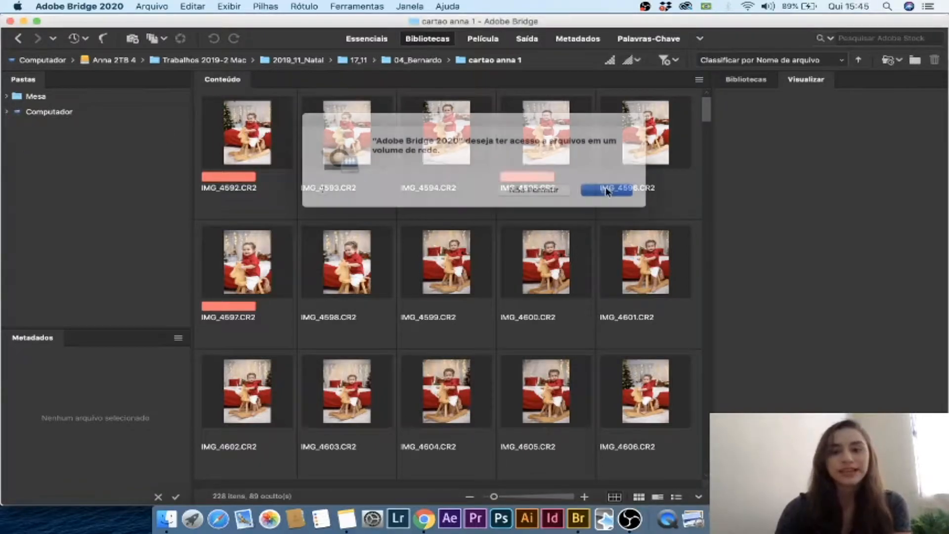
- Expand Computador, the external 2TB drive and its Trabalhos 2019-2 Mac folder in the folder tree
left_click(6, 111)
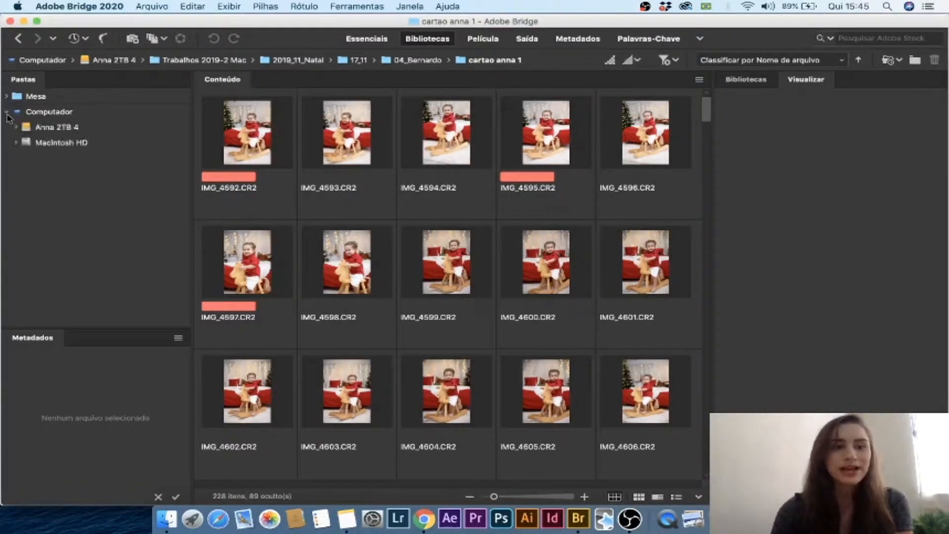
left_click(16, 127)
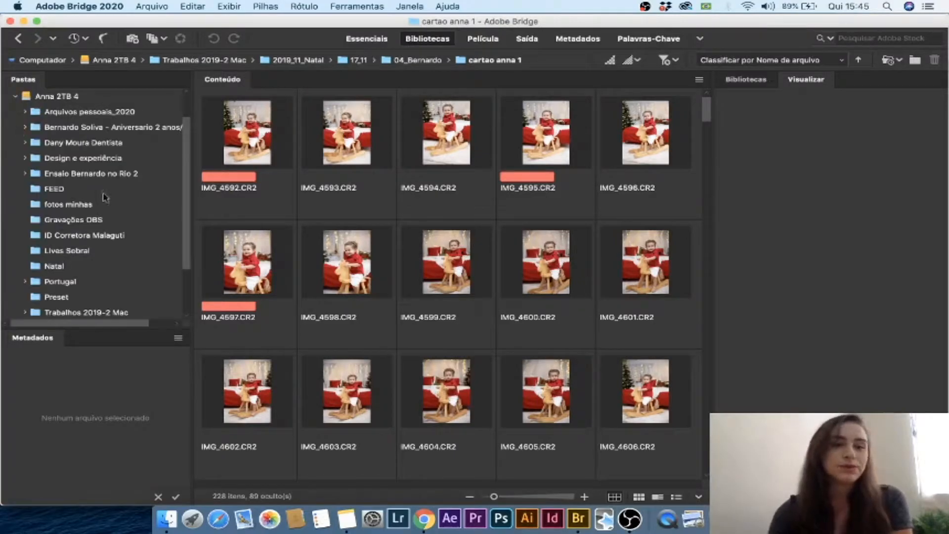
scroll(186, 192, "down", 3)
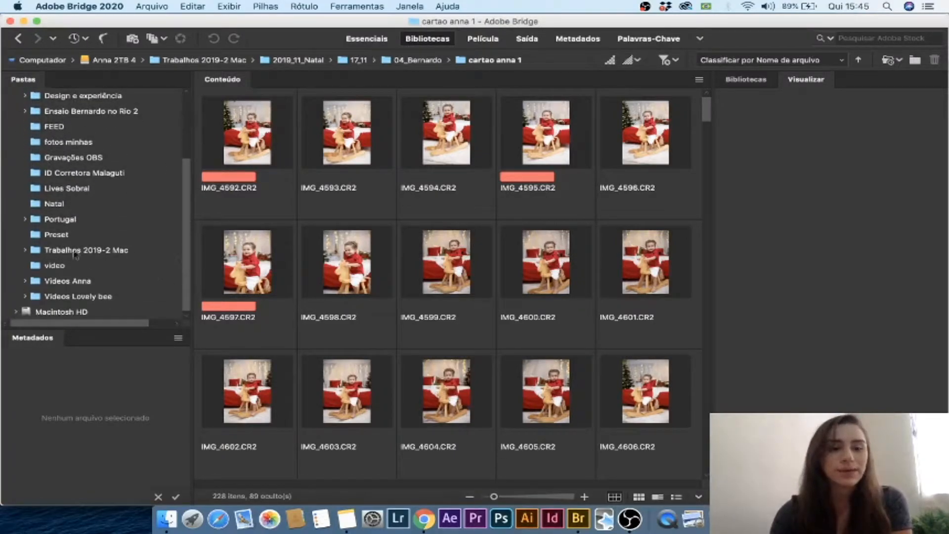
left_click(27, 252)
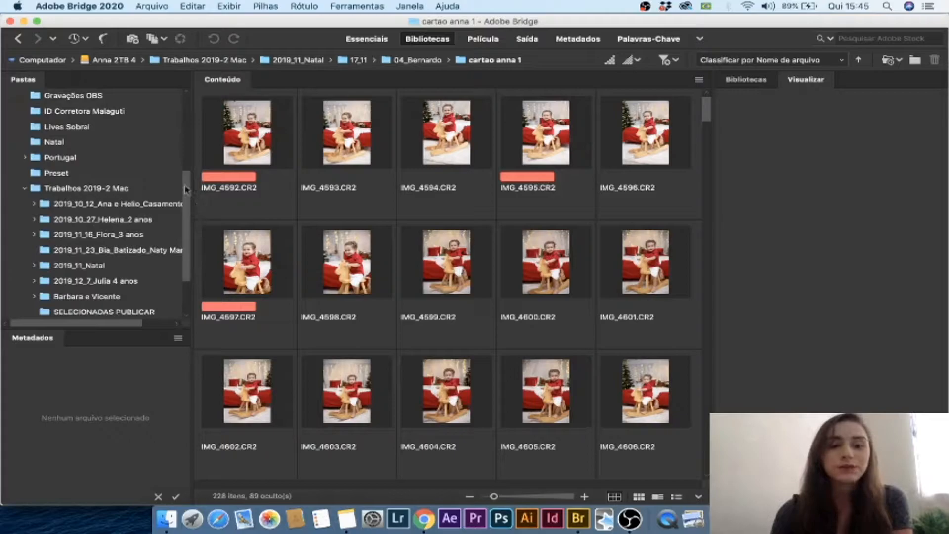
left_click_drag(185, 190, 184, 228)
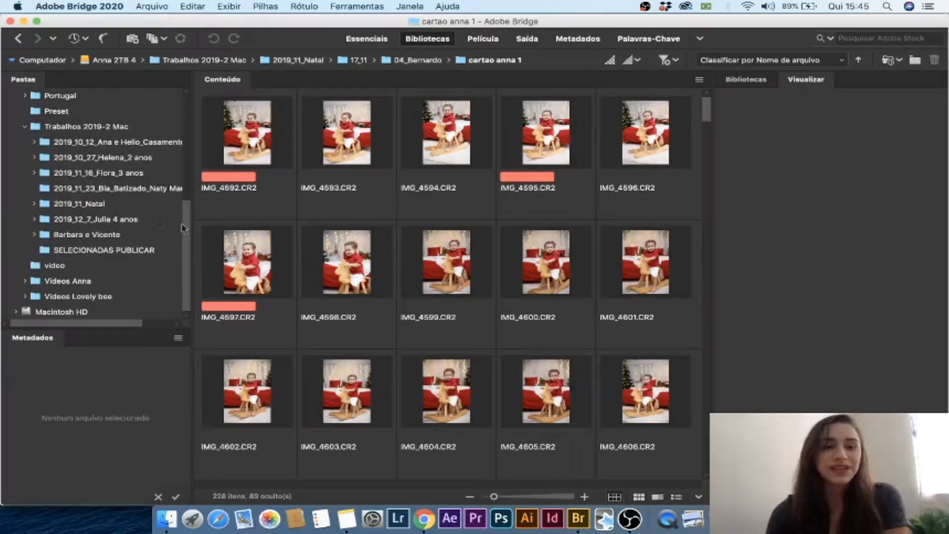
- Expand the 2019_11_Natal and 17_11 folders down to the fourth client's folder and open its first card folder
left_click(33, 173)
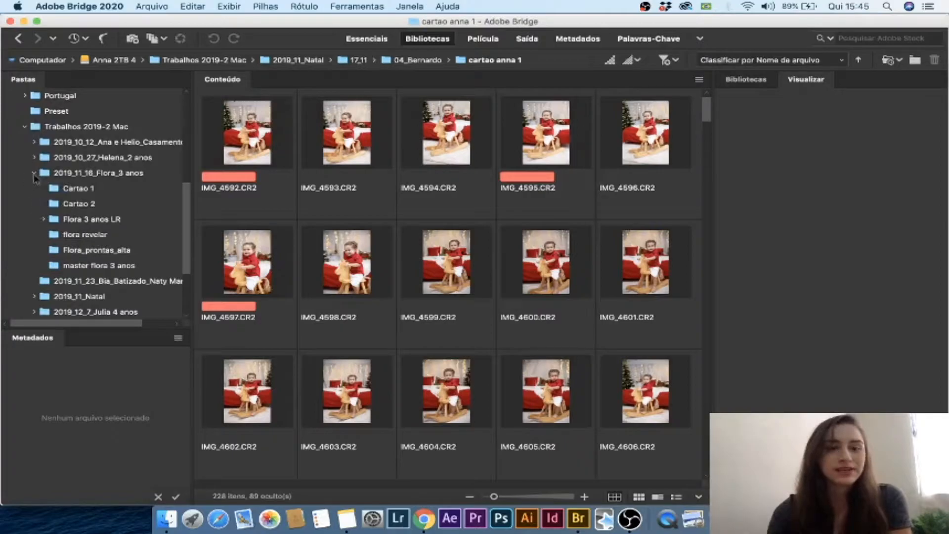
left_click(34, 173)
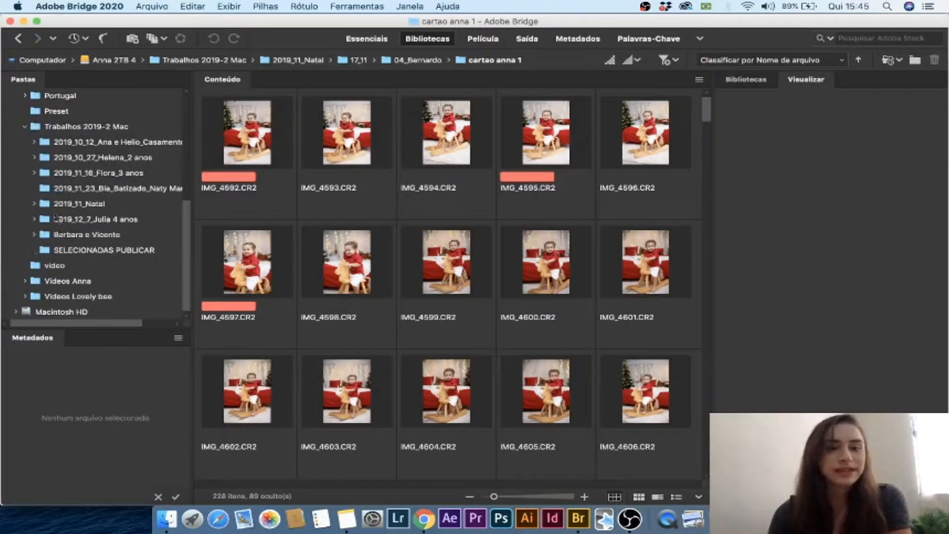
left_click(34, 204)
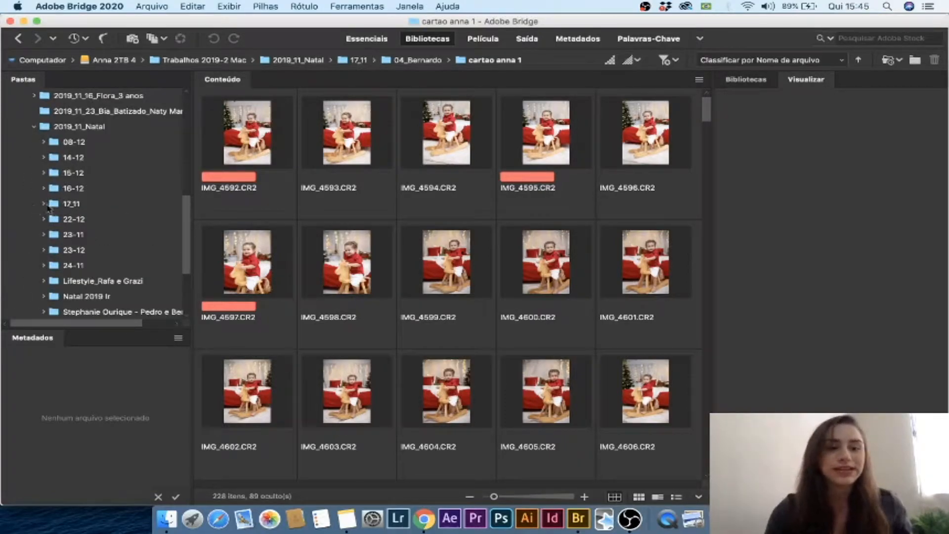
left_click(44, 204)
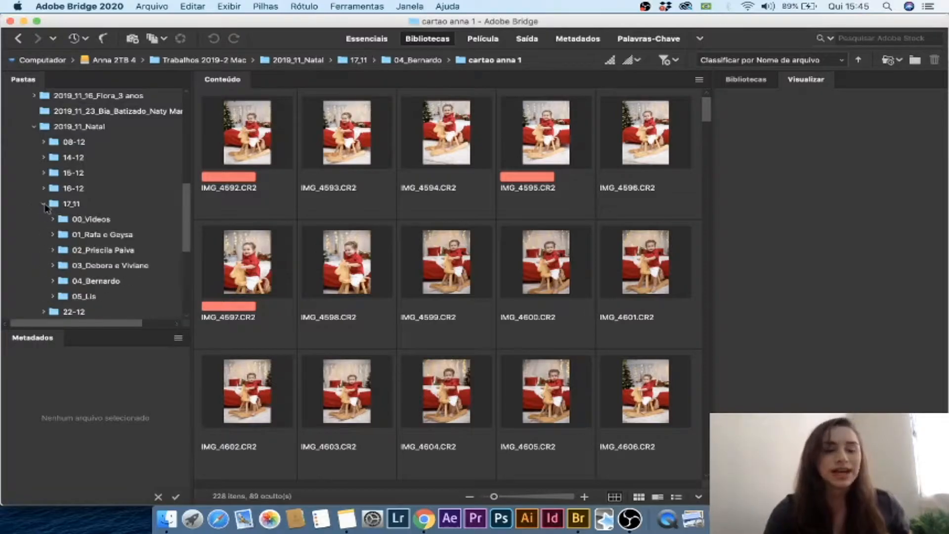
left_click(52, 281)
left_click_drag(183, 225, 183, 242)
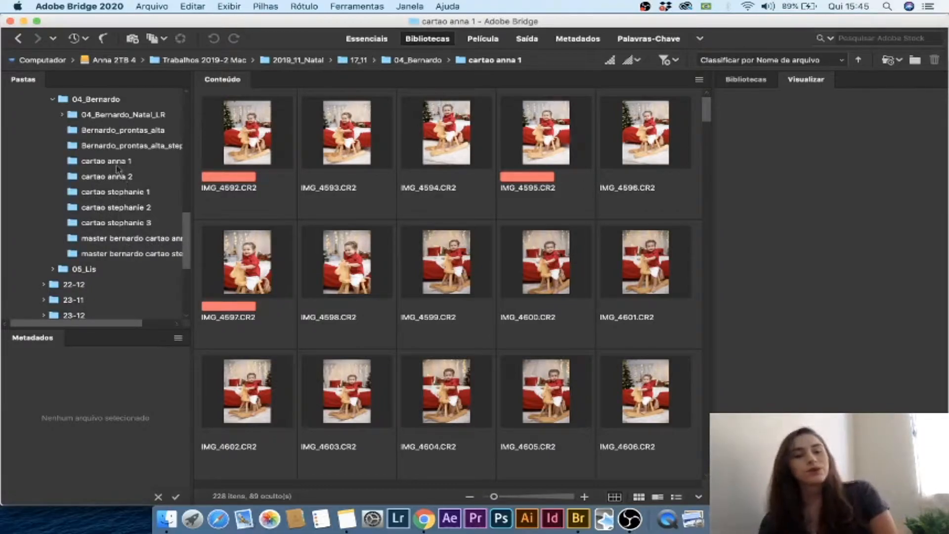
left_click(120, 177)
left_click(121, 161)
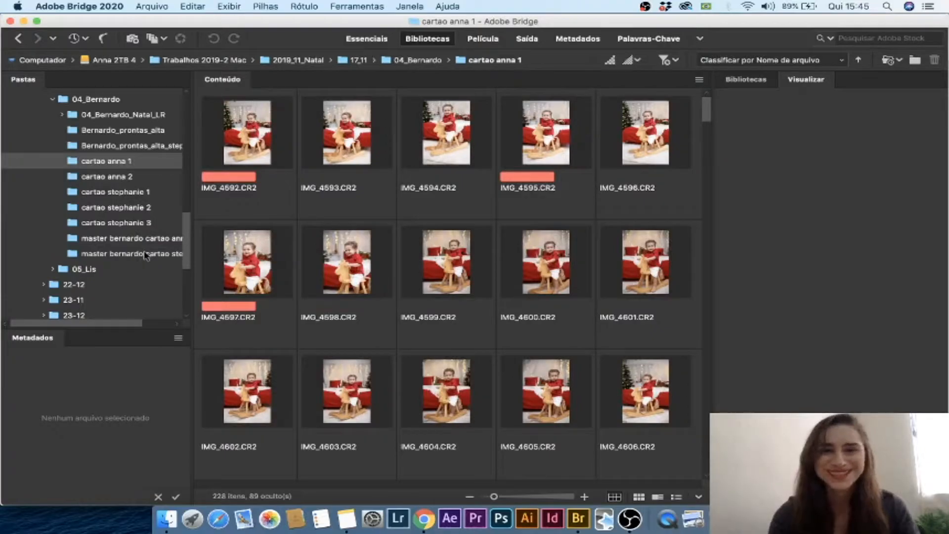
left_click_drag(185, 243, 185, 238)
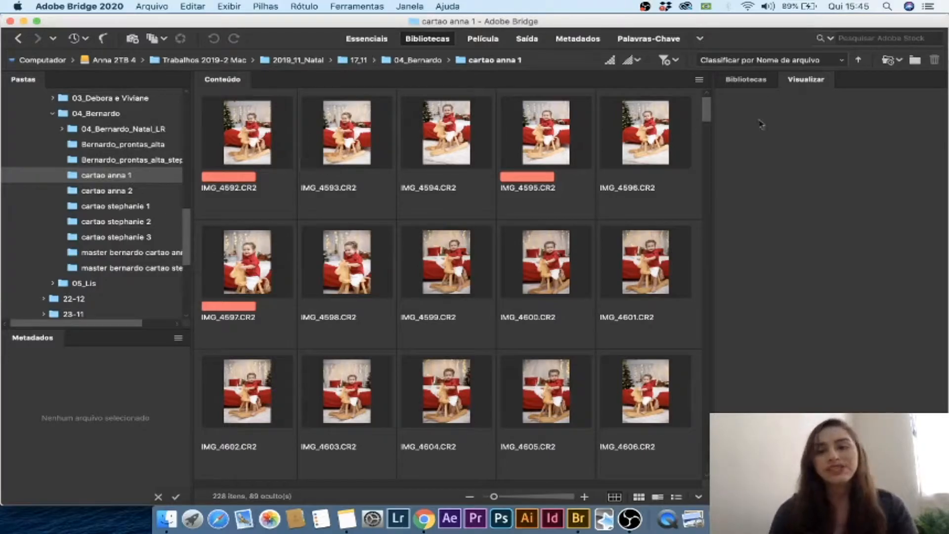
- Preview photo IMG_4595.CR2, followed by IMG_4593.CR2
mouse_move(706, 111)
left_mouse_down()
mouse_move(705, 226)
mouse_move(702, 97)
left_mouse_up()
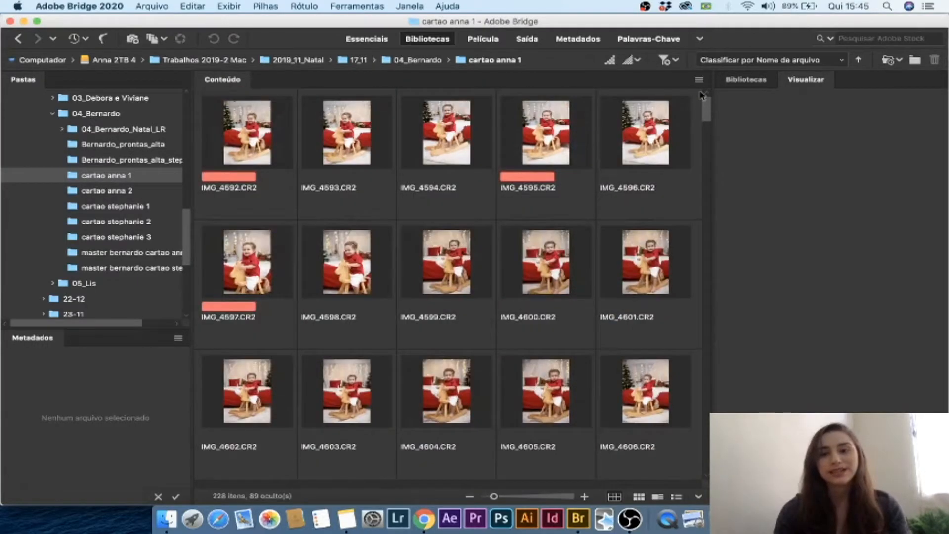
left_click(516, 140)
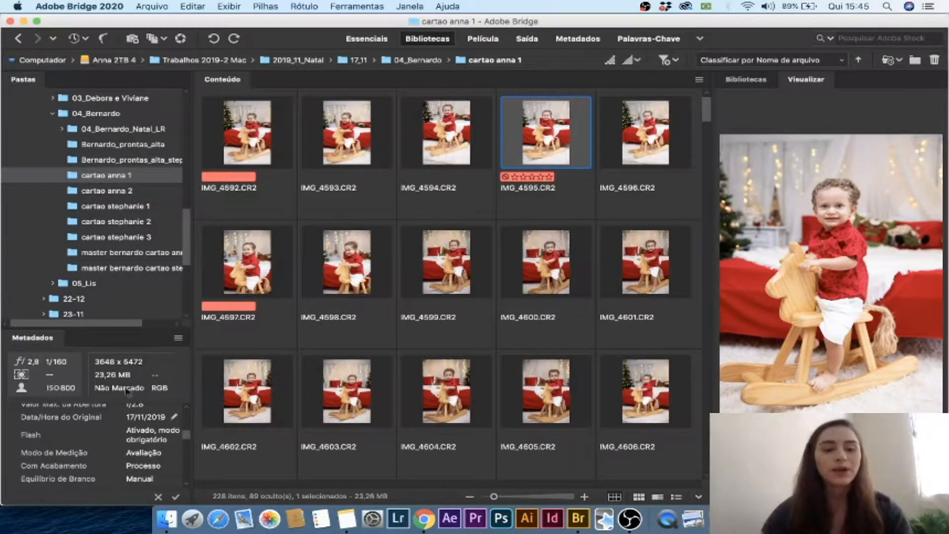
left_click(346, 166)
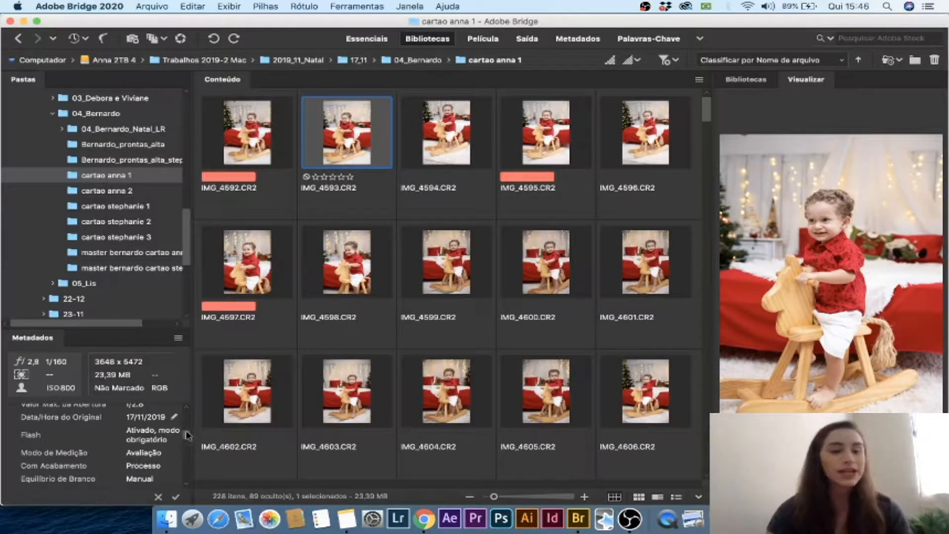
- Examine the metadata of IMG_4593.CR2, from the file properties to the lens, flash, white balance and camera model
left_click_drag(187, 435, 186, 413)
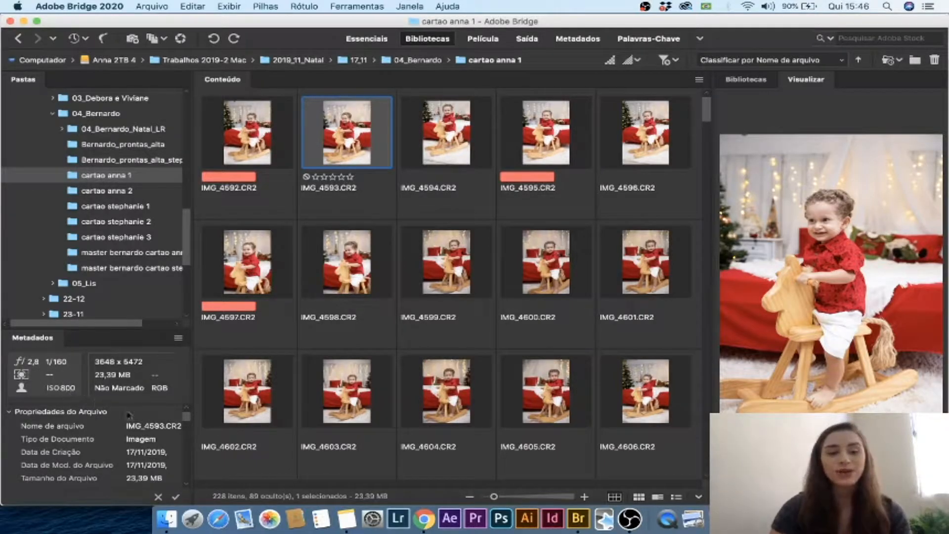
left_click(187, 421)
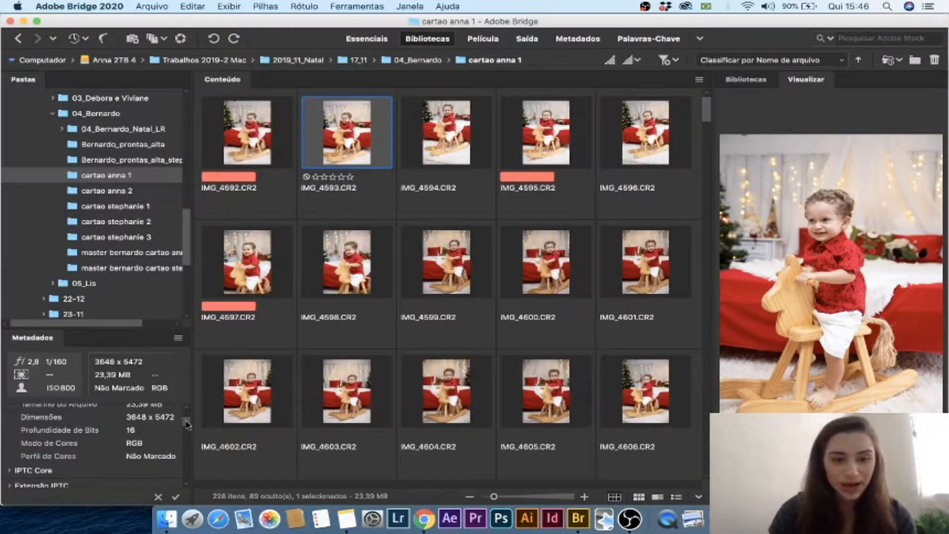
left_click_drag(188, 424, 188, 437)
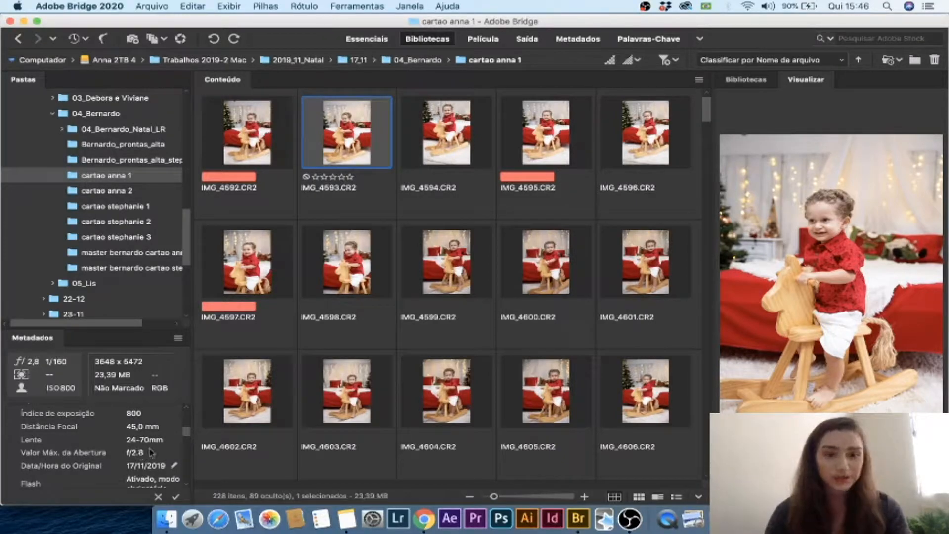
scroll(188, 433, "down", 1)
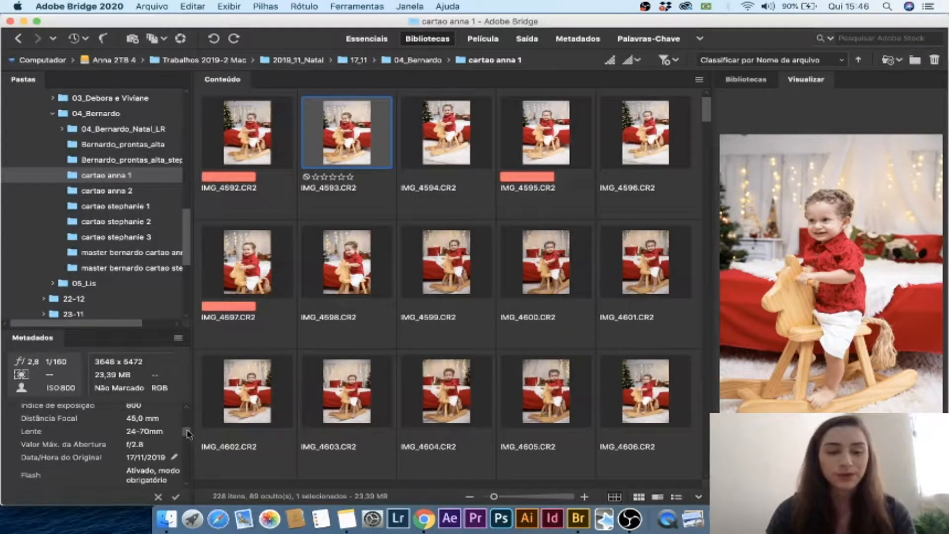
scroll(187, 434, "down", 2)
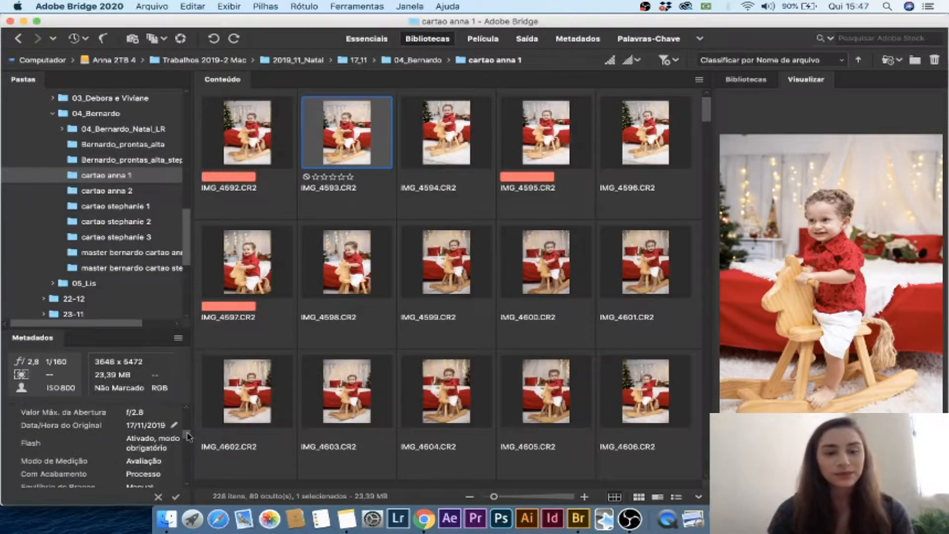
scroll(188, 435, "down", 2)
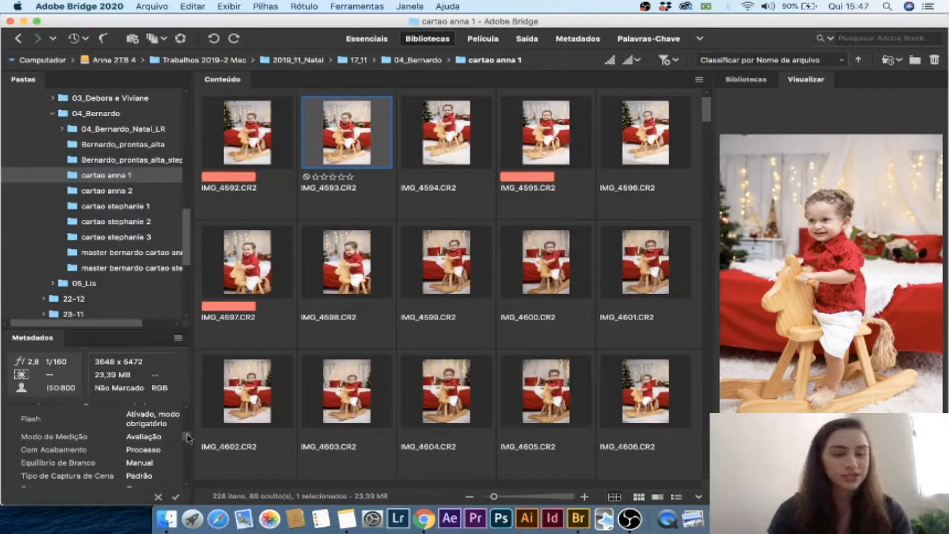
scroll(188, 437, "down", 1)
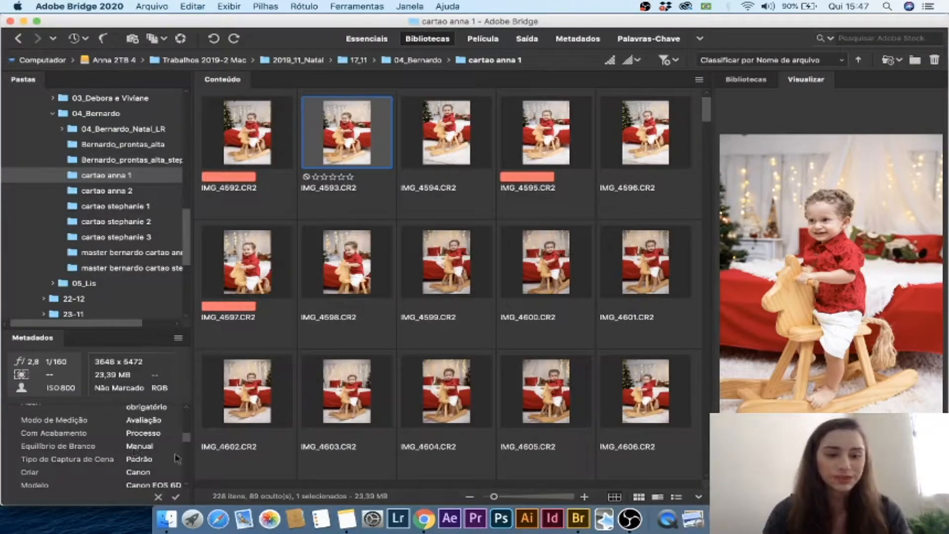
left_click_drag(187, 441, 171, 409)
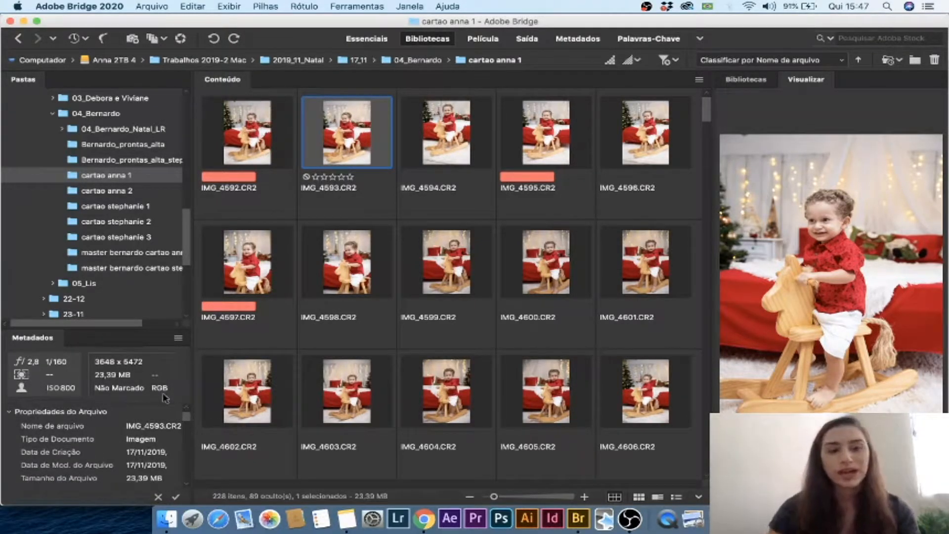
- Select photo IMG_4594.CR2 and switch to the Essenciais workspace
left_click(431, 164)
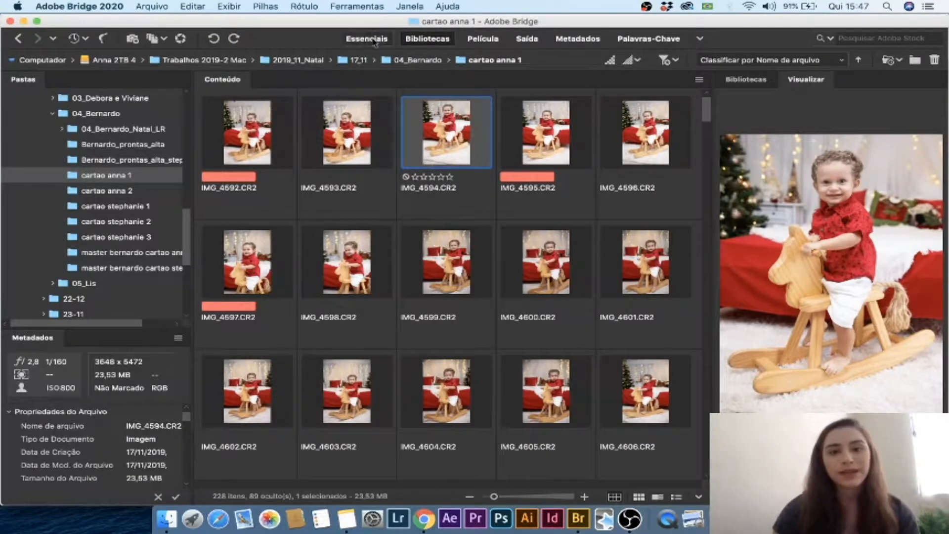
left_click(367, 39)
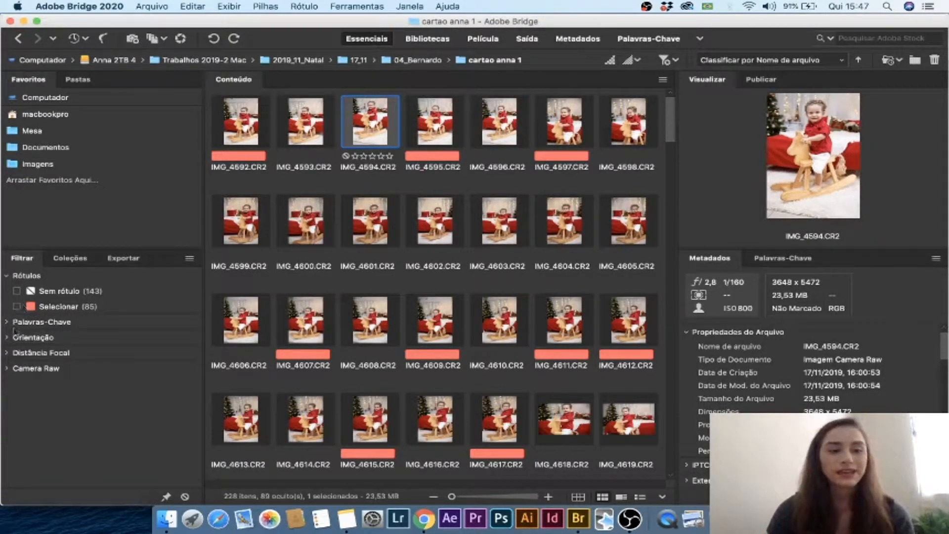
- Filter the folder to the photos labelled Selecionar, look them over and clear the filter
left_click(17, 306)
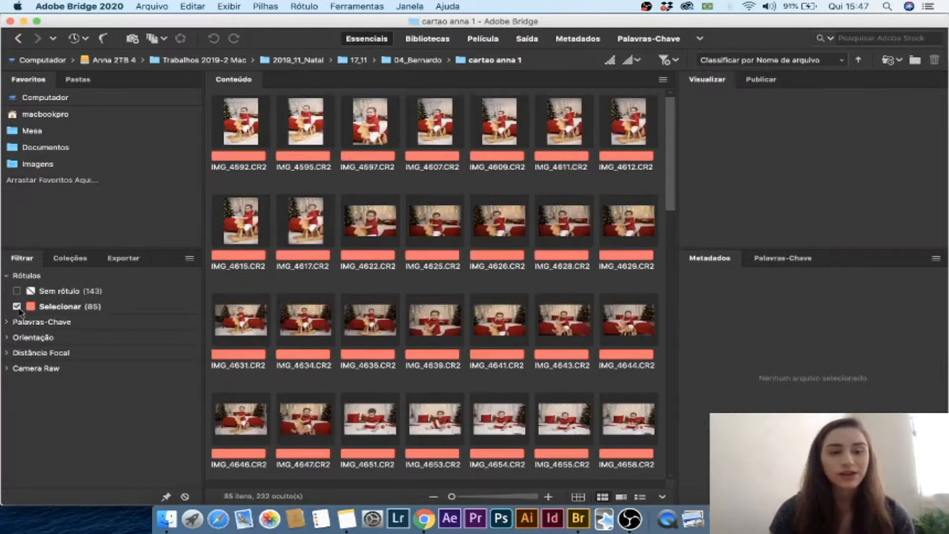
left_click_drag(671, 144, 667, 119)
left_click(17, 306)
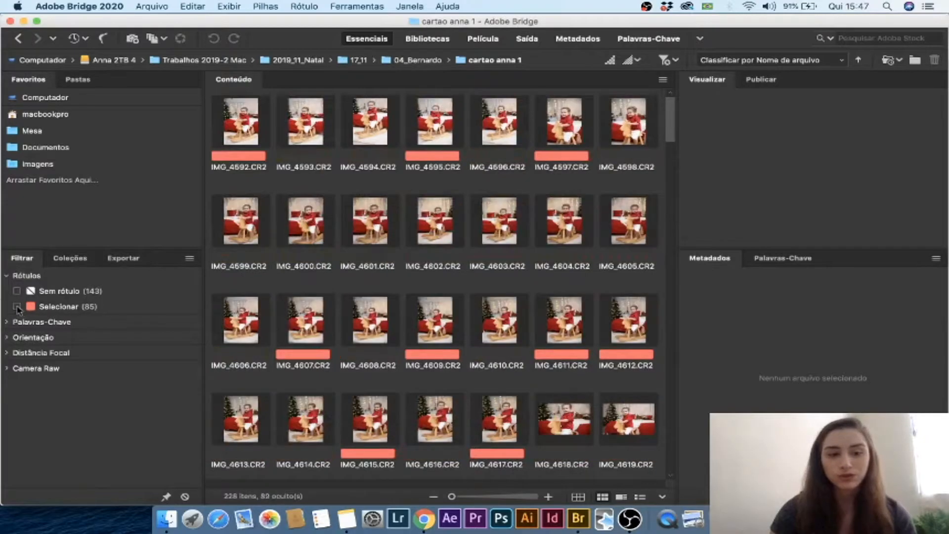
- Expand the Distância Focal filter group and look through its focal length options
left_click(7, 369)
left_click(7, 370)
left_click(7, 353)
scroll(126, 434, "down", 2)
scroll(127, 434, "up", 3)
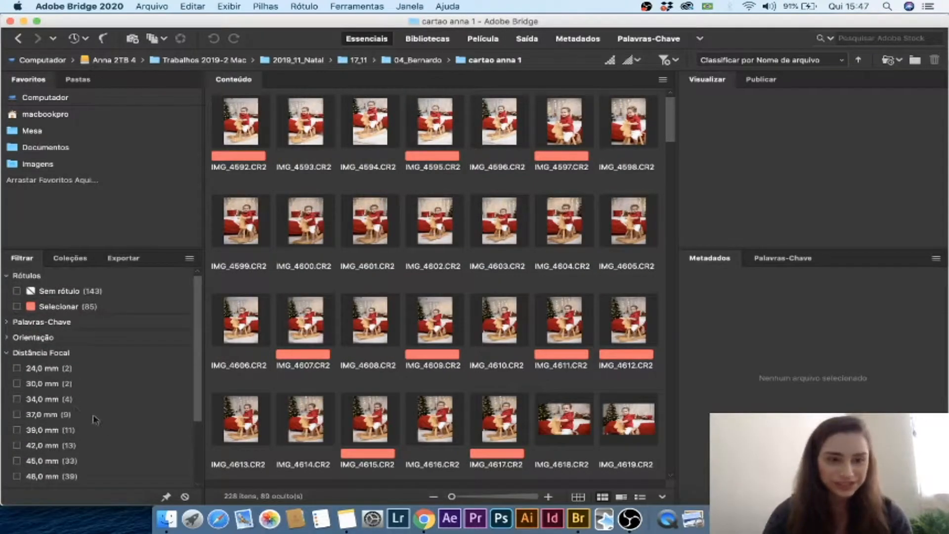
scroll(34, 398, "down", 5)
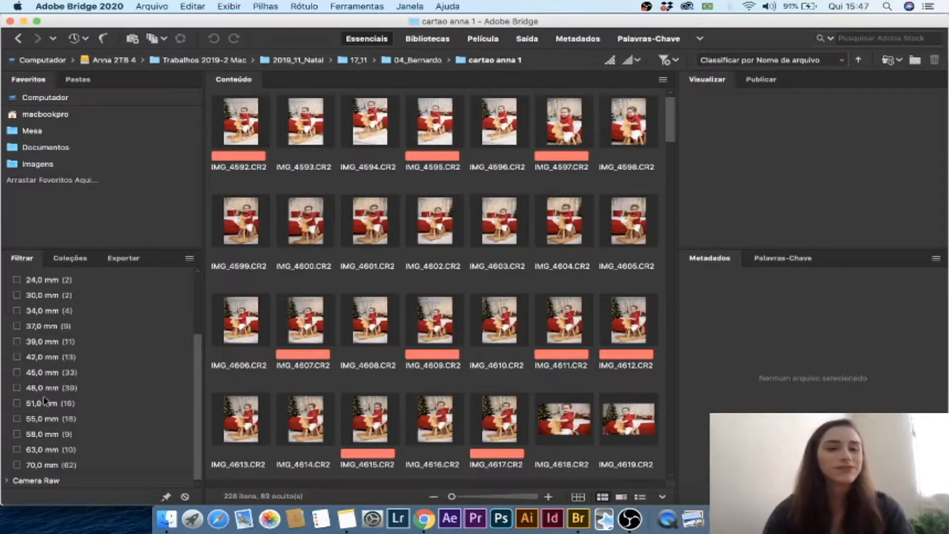
- Filter the folder to photos with a 70,0 mm focal length and the Selecionar label
left_click(18, 465)
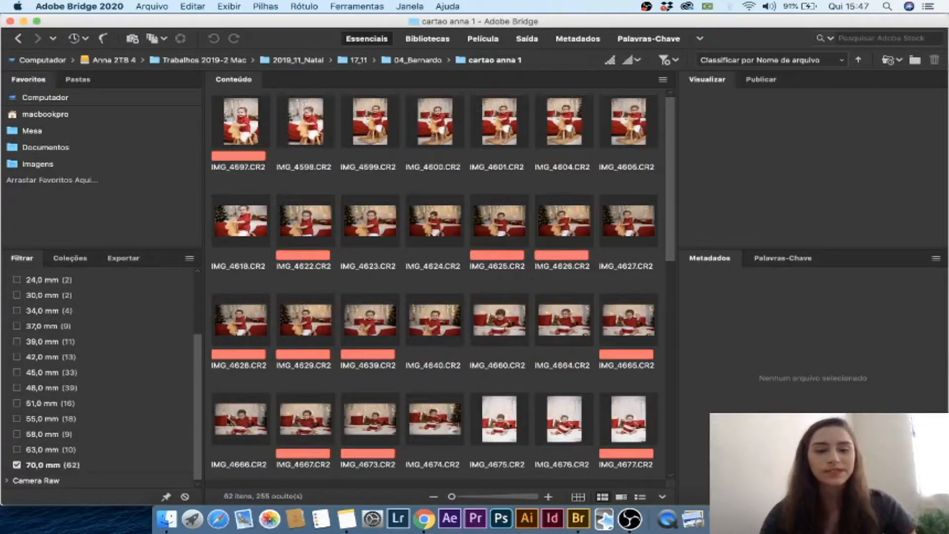
left_click_drag(197, 411, 198, 344)
left_click(17, 306)
left_click(190, 341)
left_click_drag(198, 339, 199, 433)
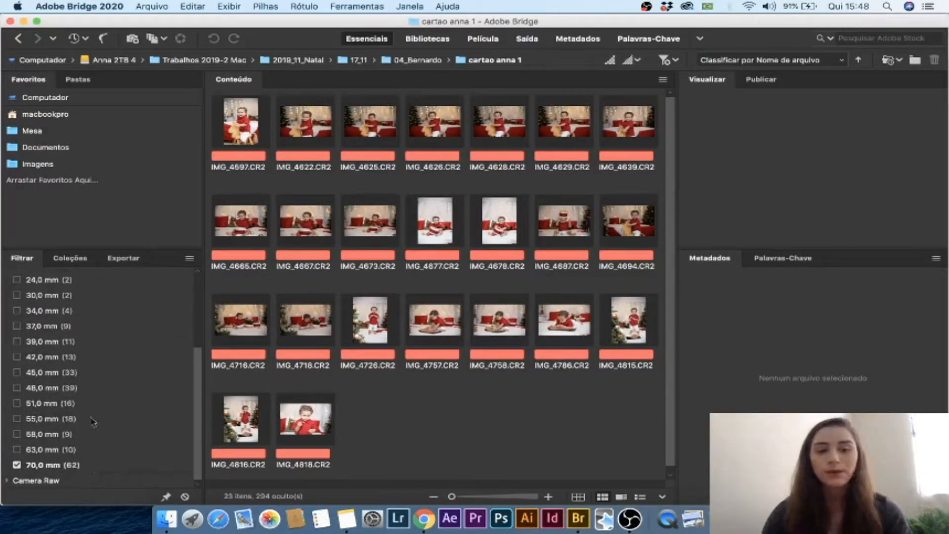
- Preview several of the filtered photos one after another, from IMG_4678.CR2 to IMG_4625.CR2
left_click(512, 228)
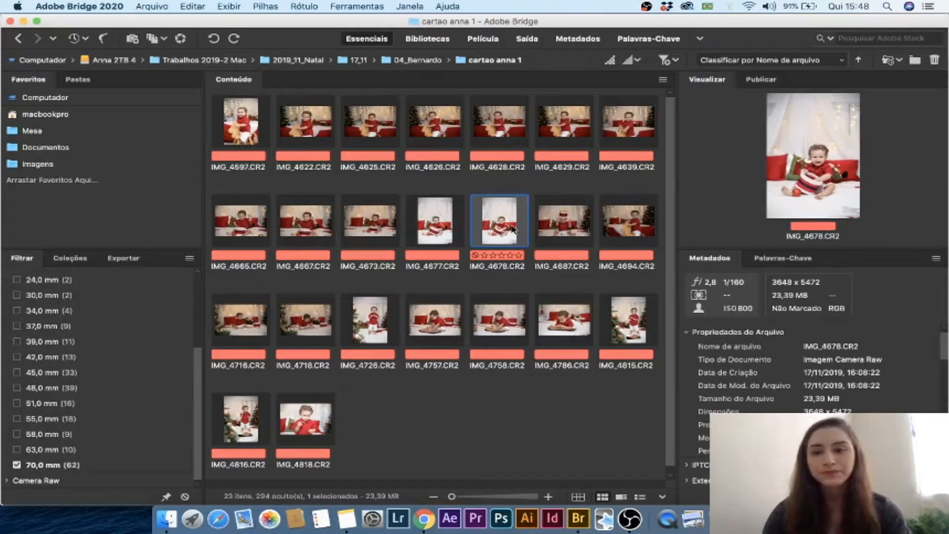
left_click(509, 316)
left_click(564, 319)
left_click(562, 201)
left_click(626, 123)
left_click(498, 133)
left_click(613, 136)
left_click(370, 133)
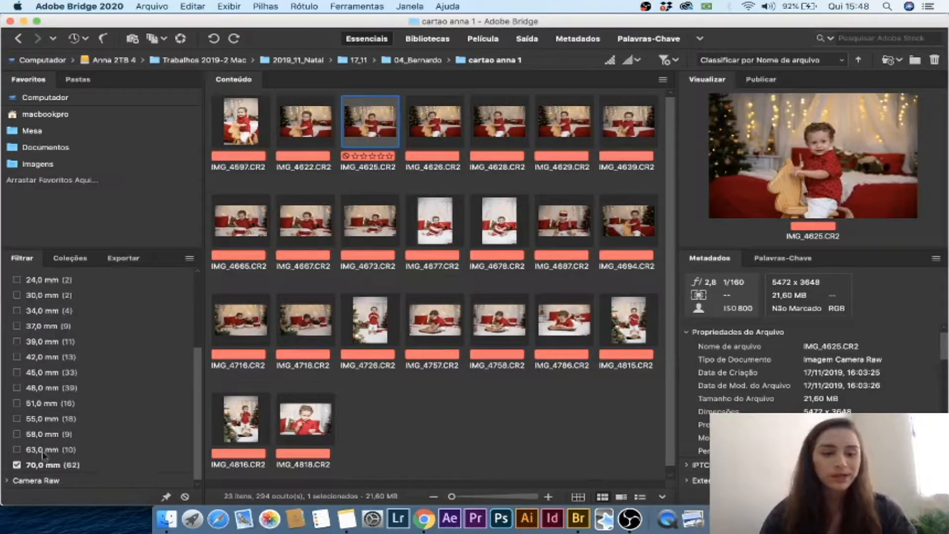
- Clear the 70,0 mm and Selecionar filters and collapse the Rótulos, Orientação and Distância Focal filter groups
left_click(17, 465)
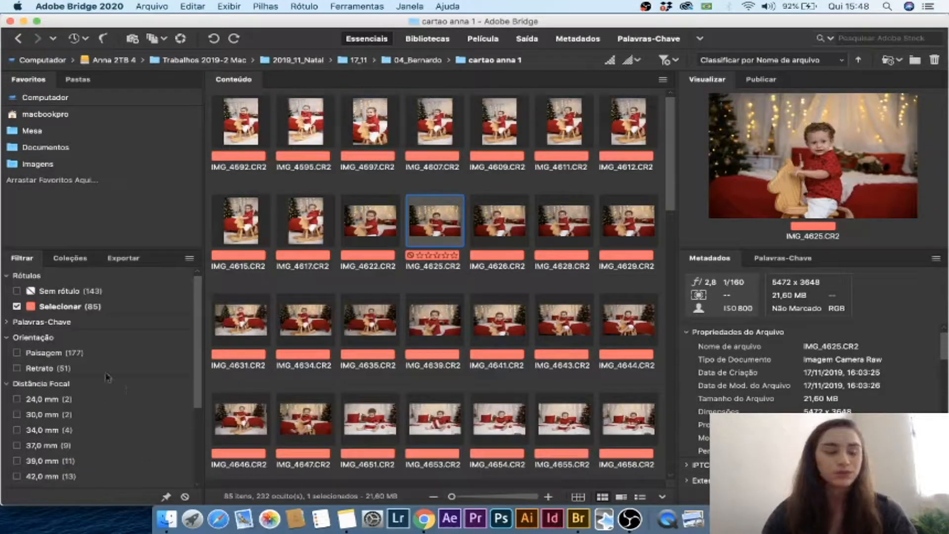
left_click(17, 307)
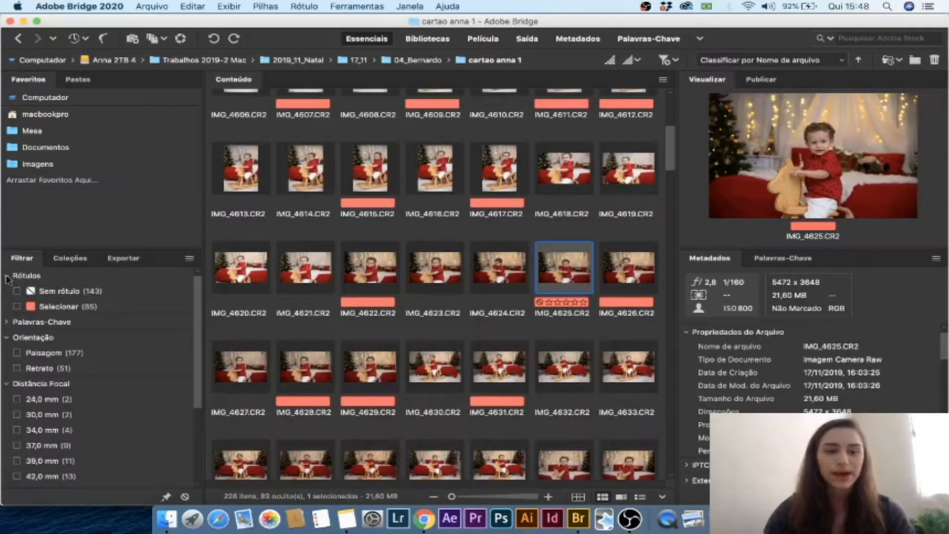
left_click(7, 276)
left_click(7, 307)
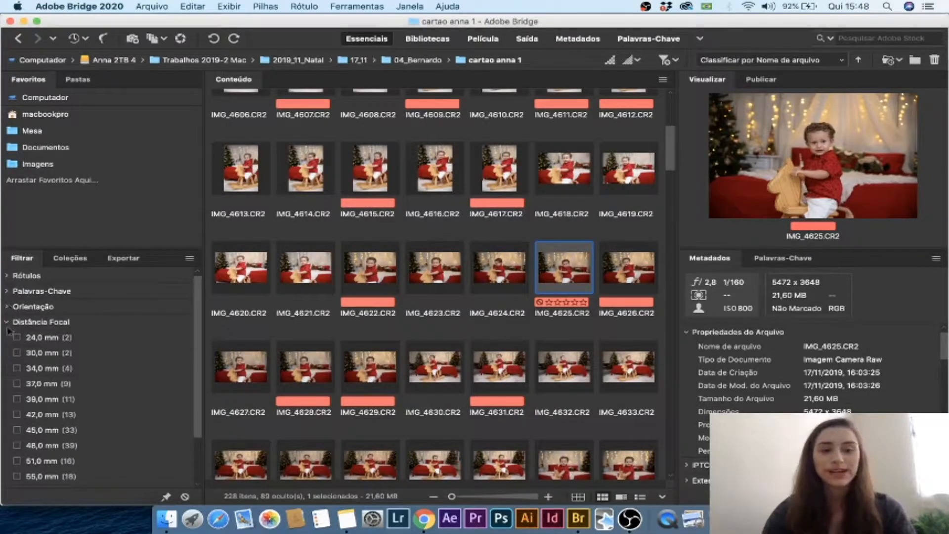
left_click(7, 322)
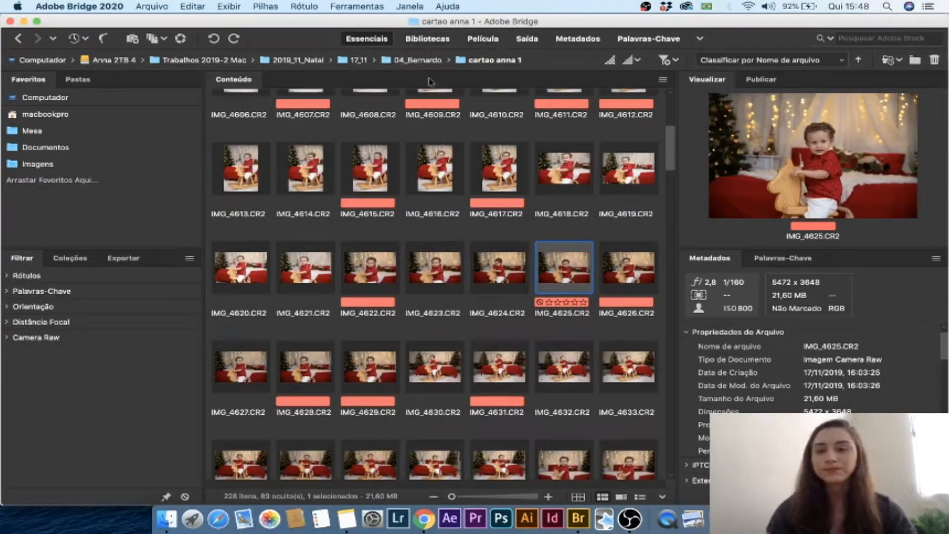
mouse_move(942, 350)
left_mouse_down()
mouse_move(942, 402)
mouse_move(942, 345)
left_mouse_up()
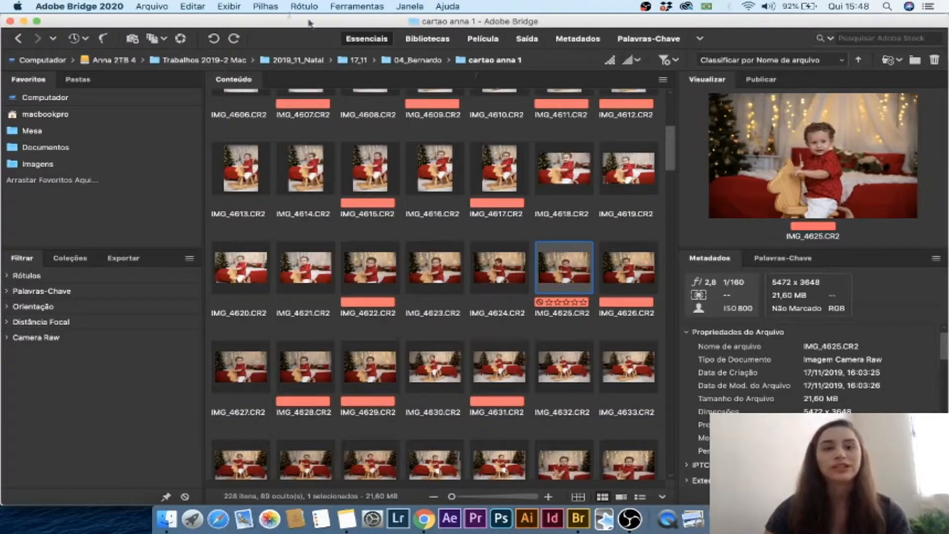
- Switch to the Bibliotecas workspace, enlarge the thumbnails to one per view and shrink them back to five columns
left_click(430, 39)
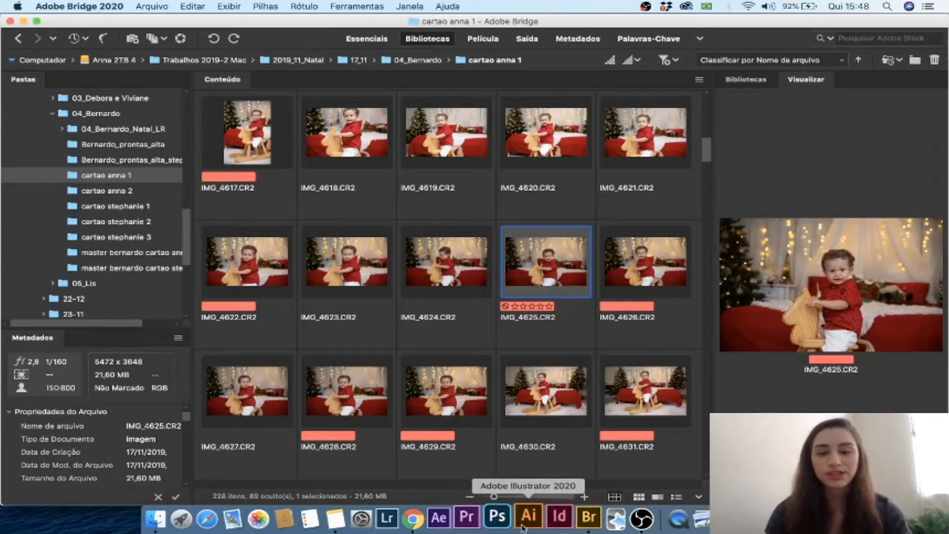
left_click(544, 497)
left_click(553, 497)
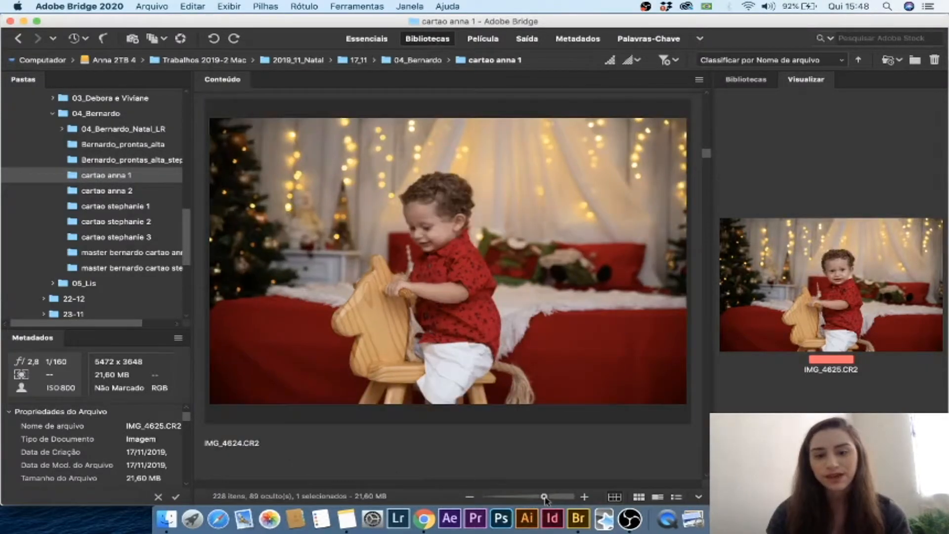
left_click(520, 497)
left_click_drag(518, 499, 495, 498)
left_click(500, 497)
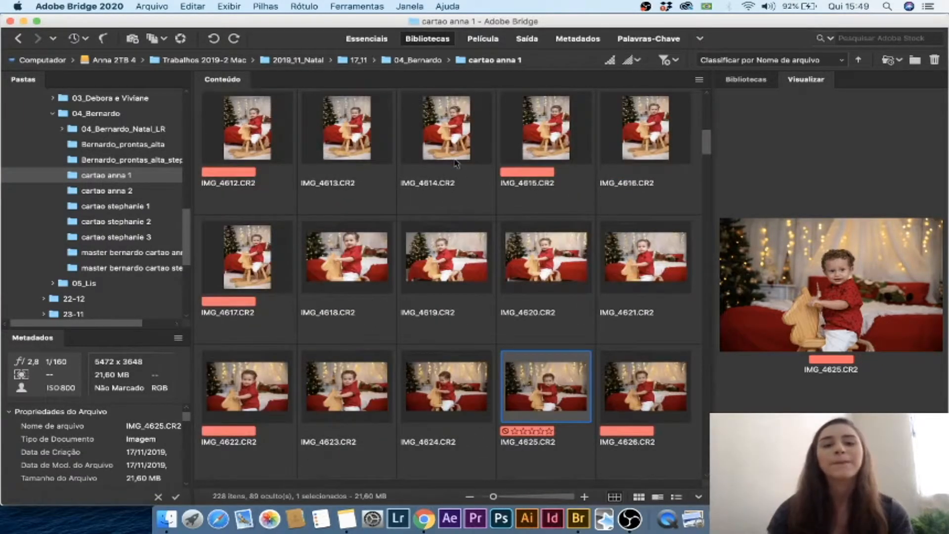
- Apply the red label to photo IMG_4614.CR2, toggle it a few times and leave the photo unlabelled
left_click(455, 164)
key("super+6")
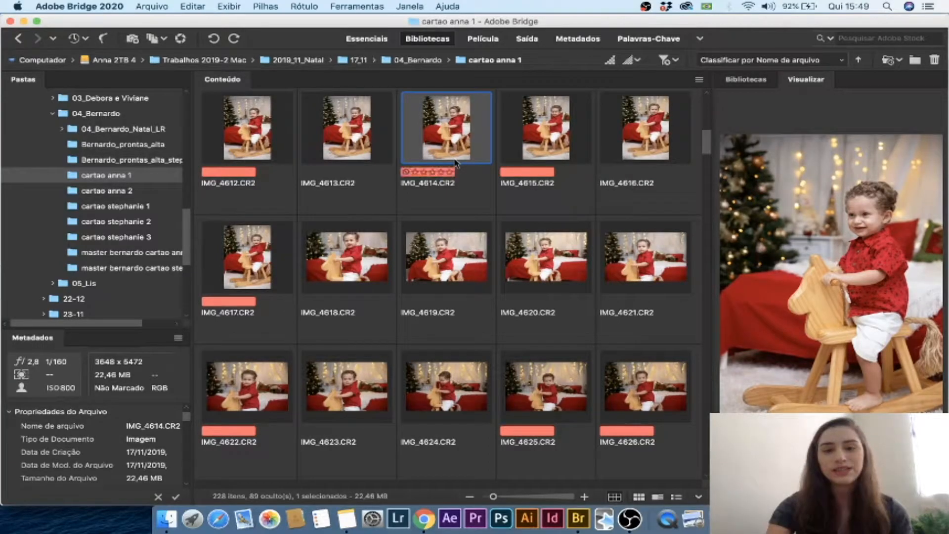
key("super+6")
key("super+6")
key("super+6")
key("Down")
key("Up")
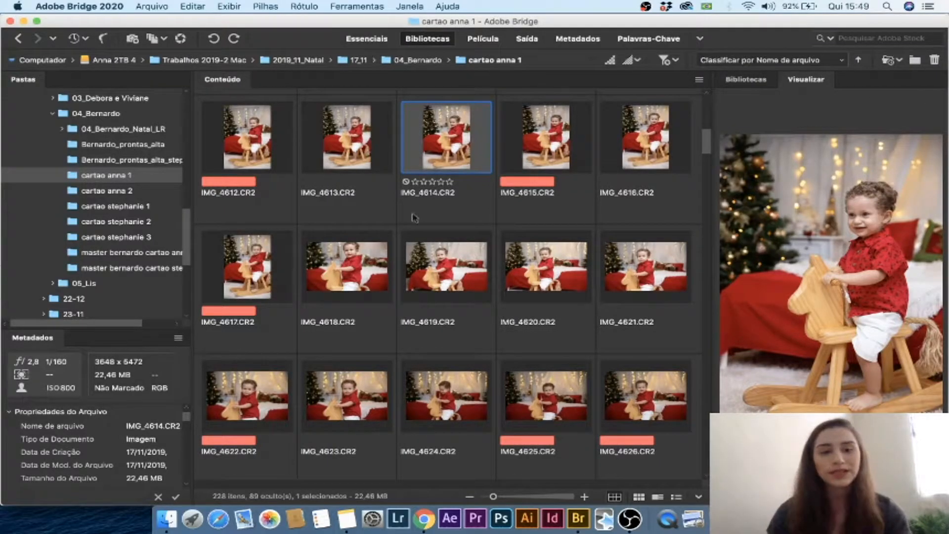
- Select photo IMG_4613.CR2, switch to the Película workspace and preview the folder's first photo, IMG_4592.CR2
left_click(372, 157)
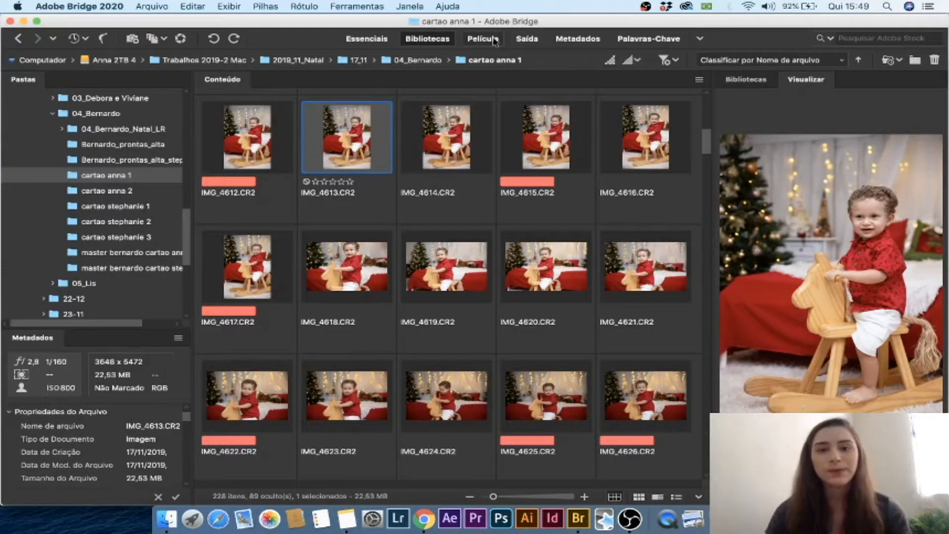
left_click(483, 39)
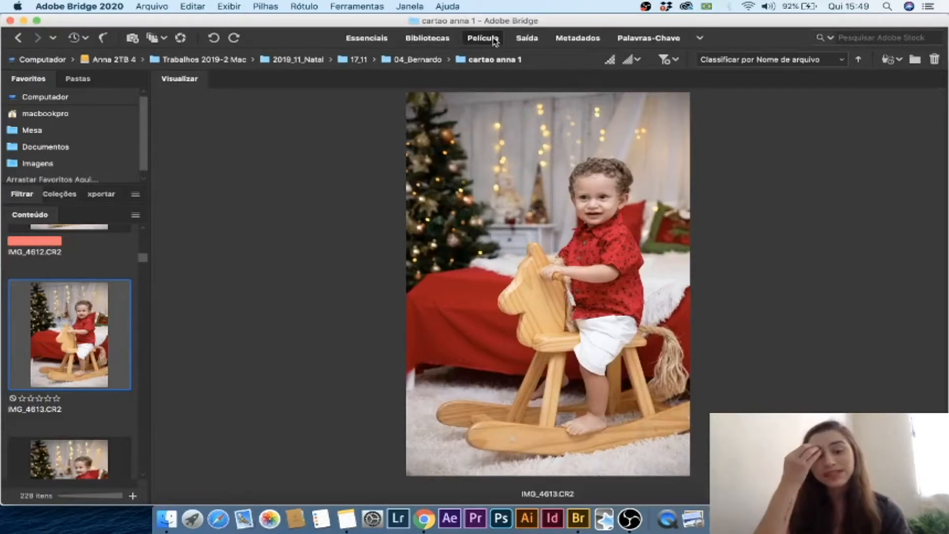
scroll(98, 280, "up", 10)
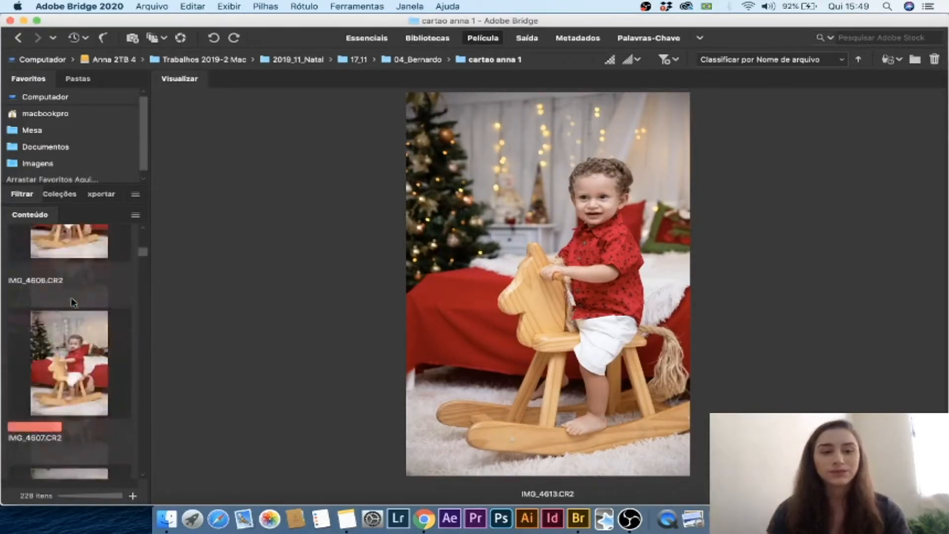
left_click(83, 231)
left_click(95, 290)
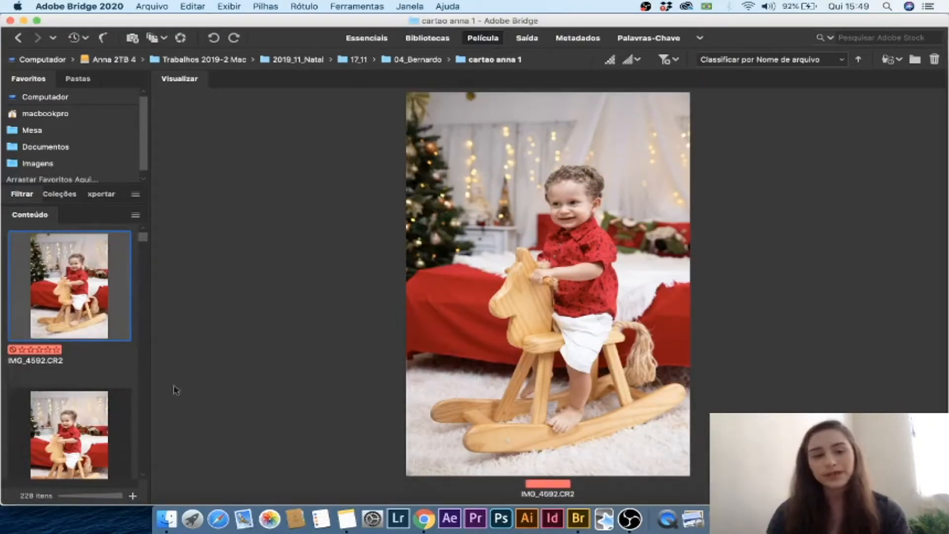
- Browse the thumbnail strip, preview IMG_4605.CR2 and return to the first photo, IMG_4592.CR2
scroll(74, 435, "down", 8)
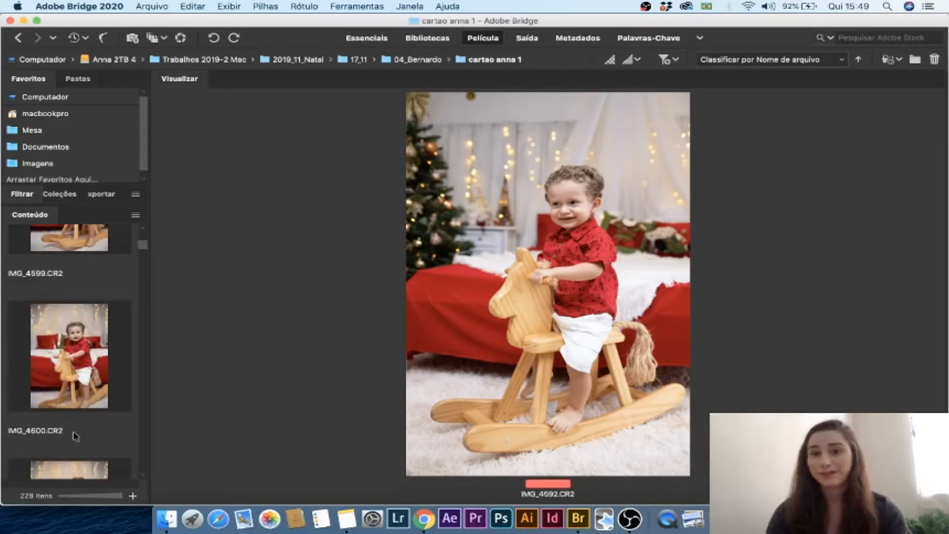
scroll(74, 435, "down", 10)
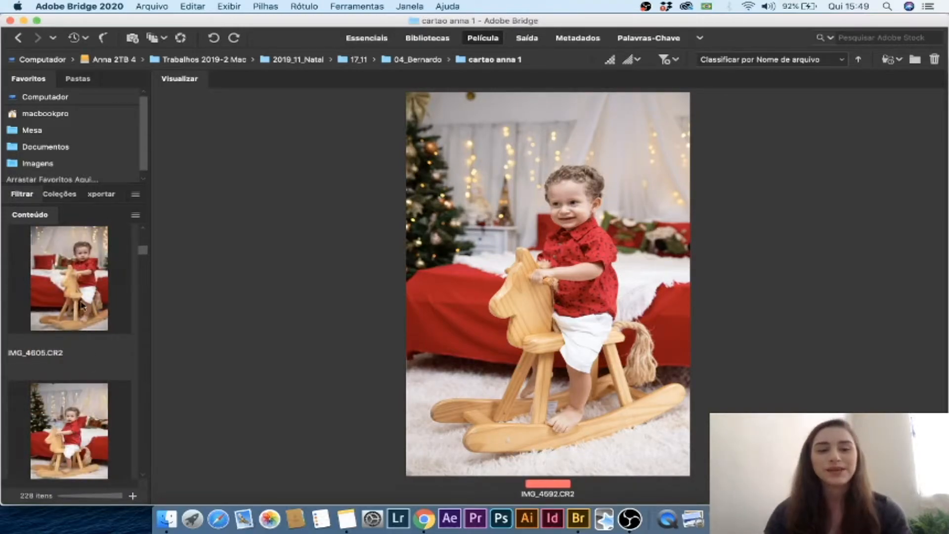
left_click(82, 305)
scroll(82, 305, "down", 8)
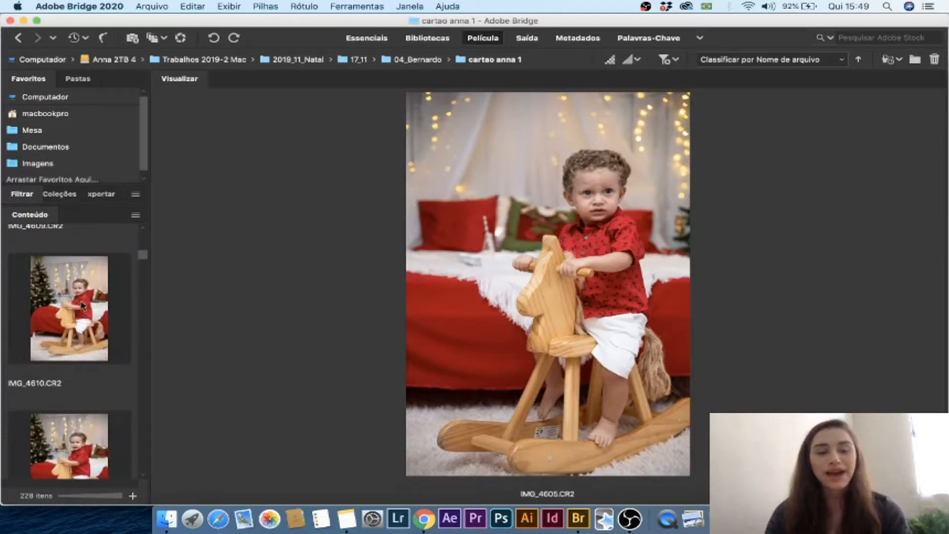
scroll(82, 306, "up", 15)
left_click(74, 287)
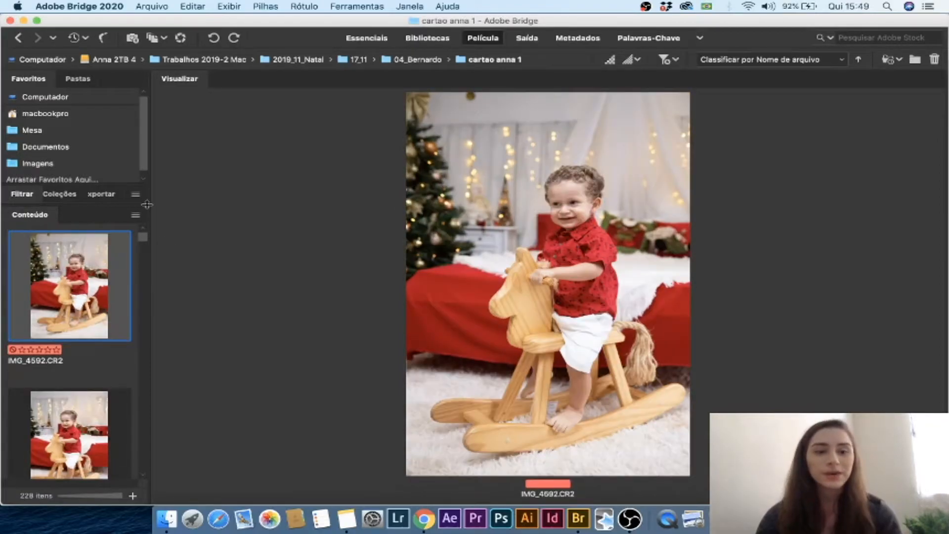
- Widen the thumbnail panel to five columns, narrow it to one column and widen it to five again
left_click_drag(149, 205, 430, 221)
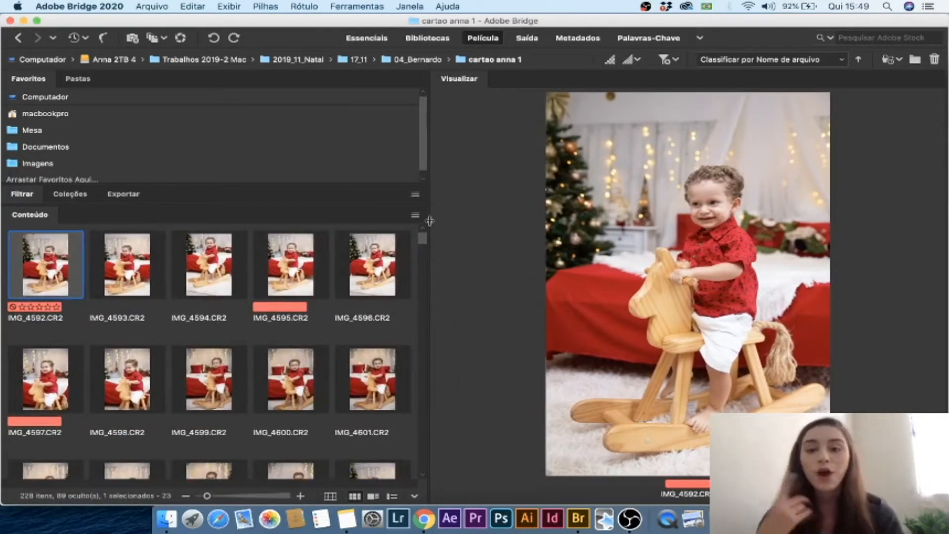
left_click_drag(429, 221, 138, 235)
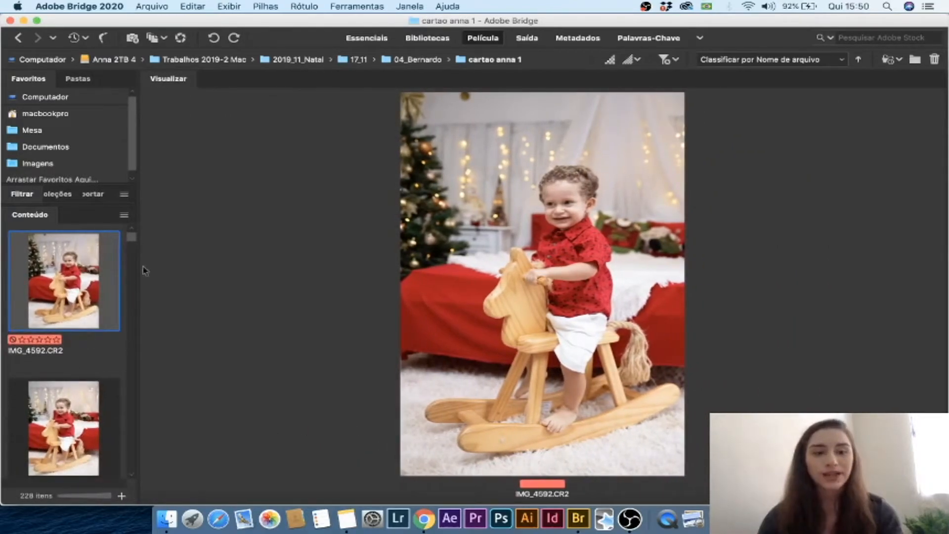
left_click_drag(137, 208, 410, 251)
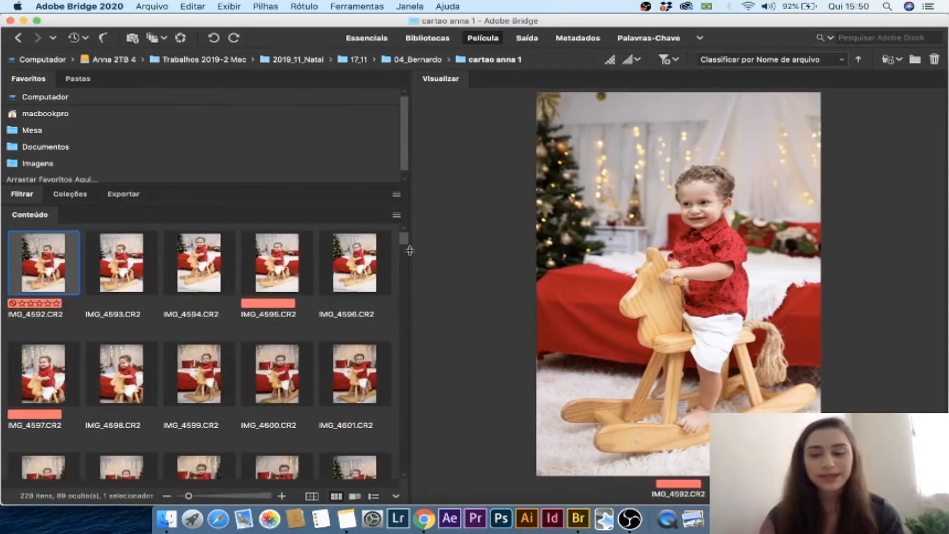
- Step between photos in the grid and compare IMG_4593.CR2 to IMG_4596.CR2 together in the preview
key("Down")
key("Up")
key("Down")
key("Up")
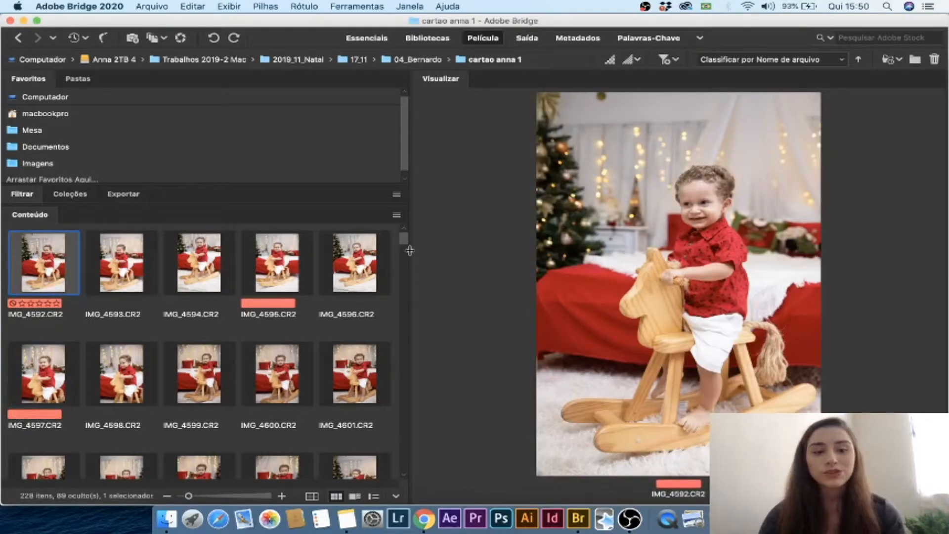
left_click(368, 284)
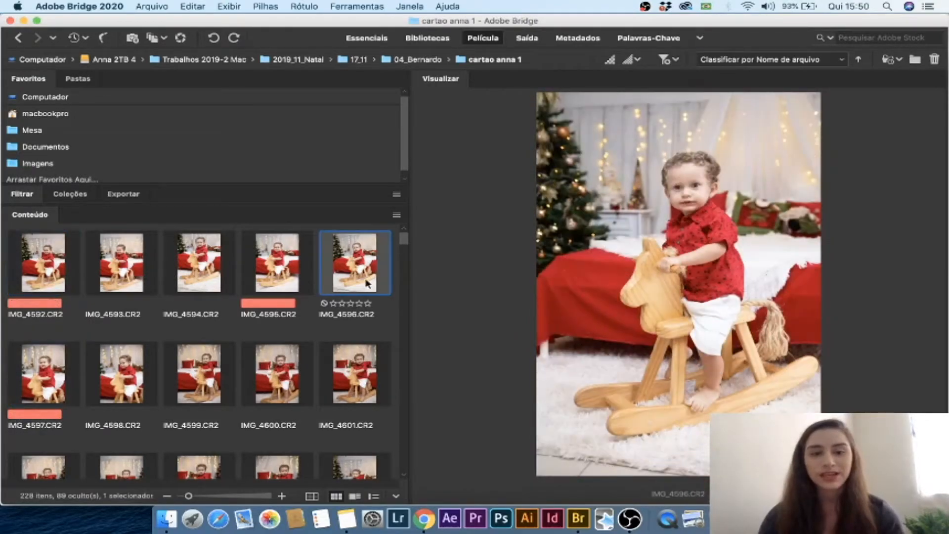
left_click(131, 281, "shift")
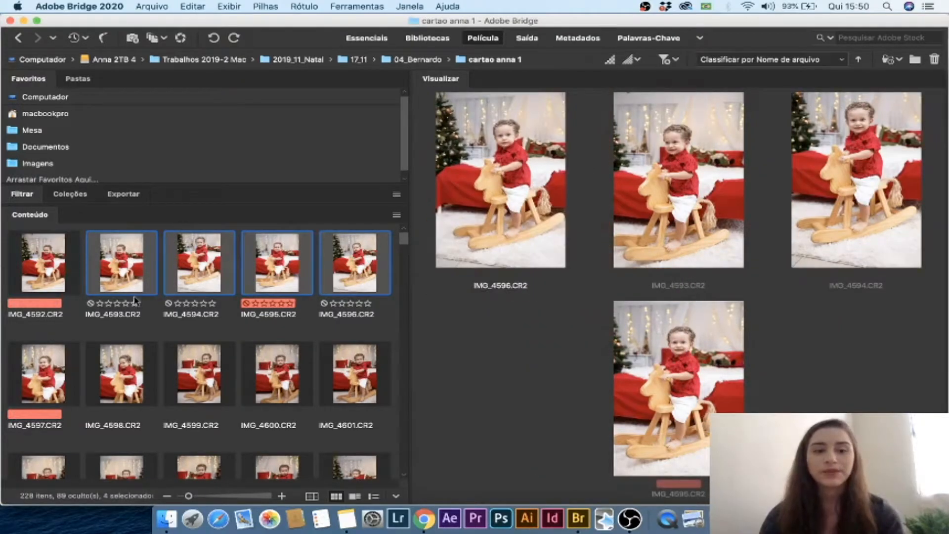
- Step through the single photos in the grid up to IMG_4603.CR2 and back to IMG_4592.CR2
left_click(133, 284)
key("Left")
key("Down")
key("Up")
key("Right")
key("Right")
key("Right")
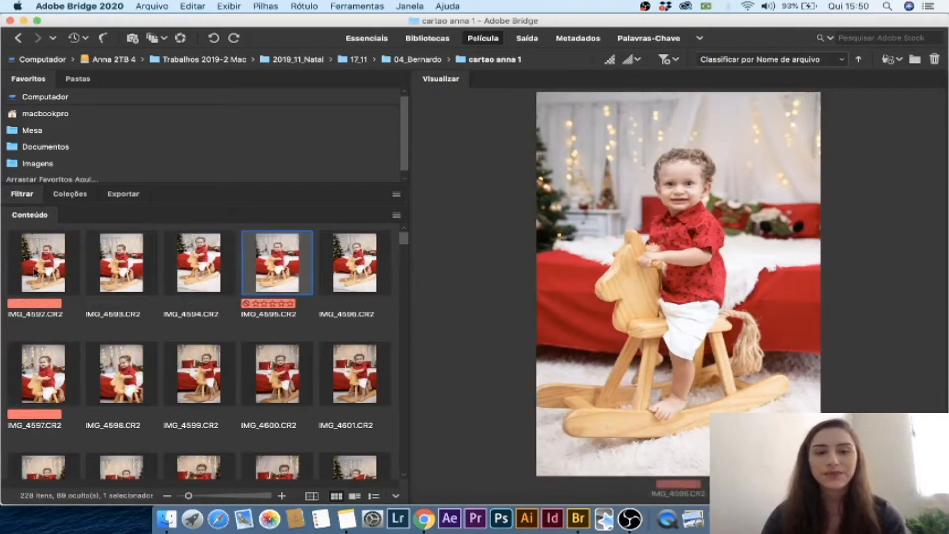
key("Right")
key("Right")
key("Right")
key("Right")
key("Right")
key("Right")
key("Right")
key("Right")
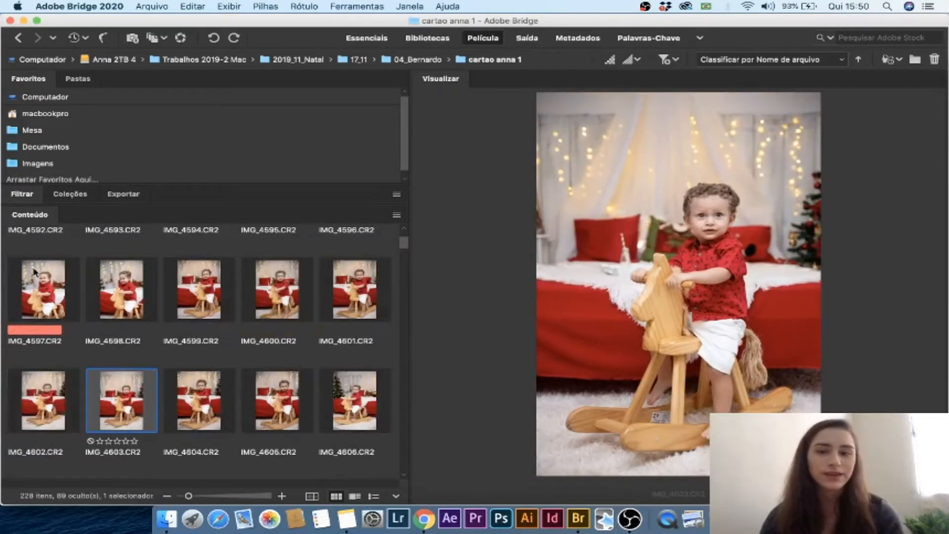
key("Left")
key("Left")
key("Left")
key("Left")
key("Left")
key("Left")
key("Left")
key("Left")
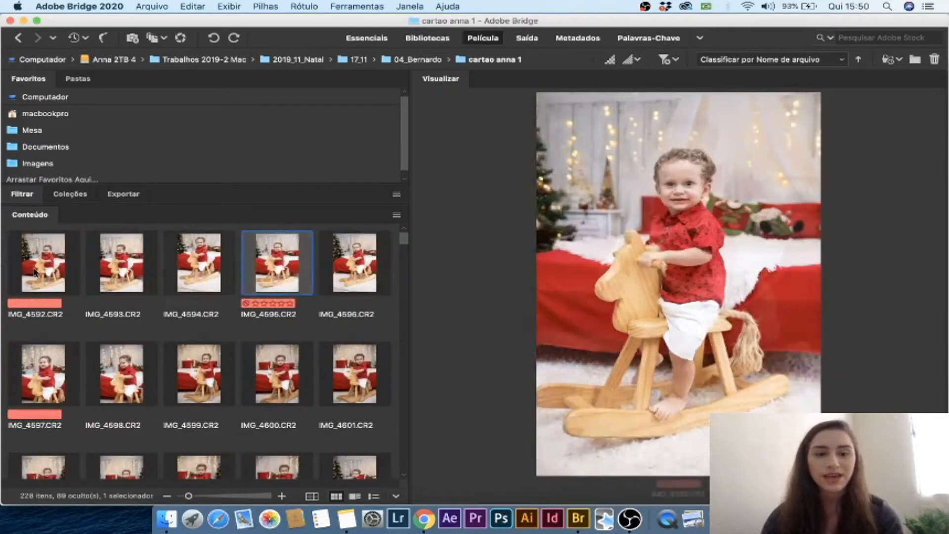
key("Left")
key("Left")
key("Left")
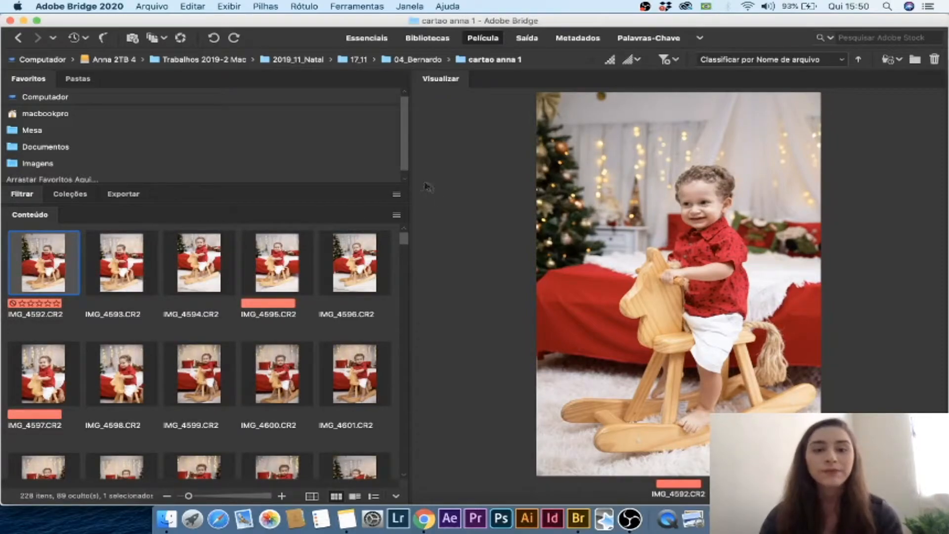
- Narrow the thumbnail panel to a single column and step through the photos to IMG_4595.CR2
left_click_drag(410, 180, 143, 210)
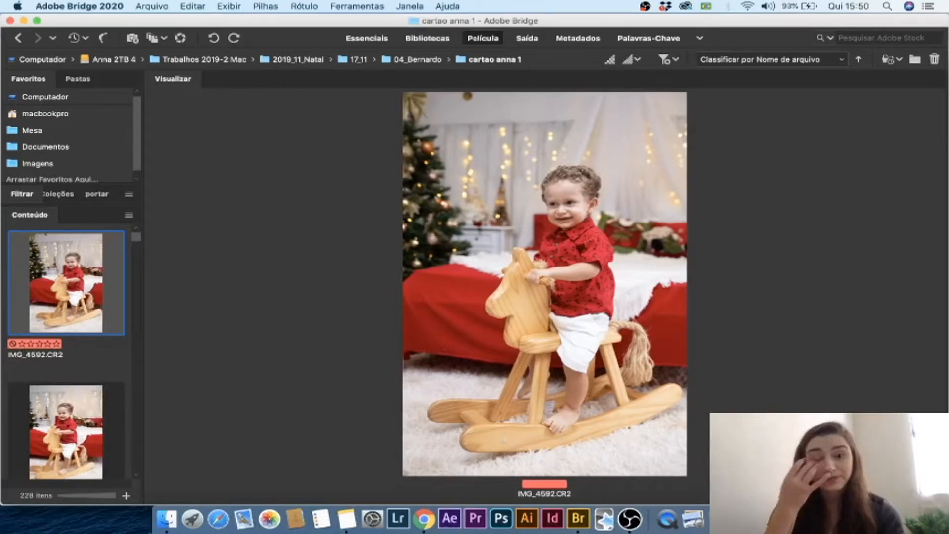
key("Right")
key("Right")
key("Right")
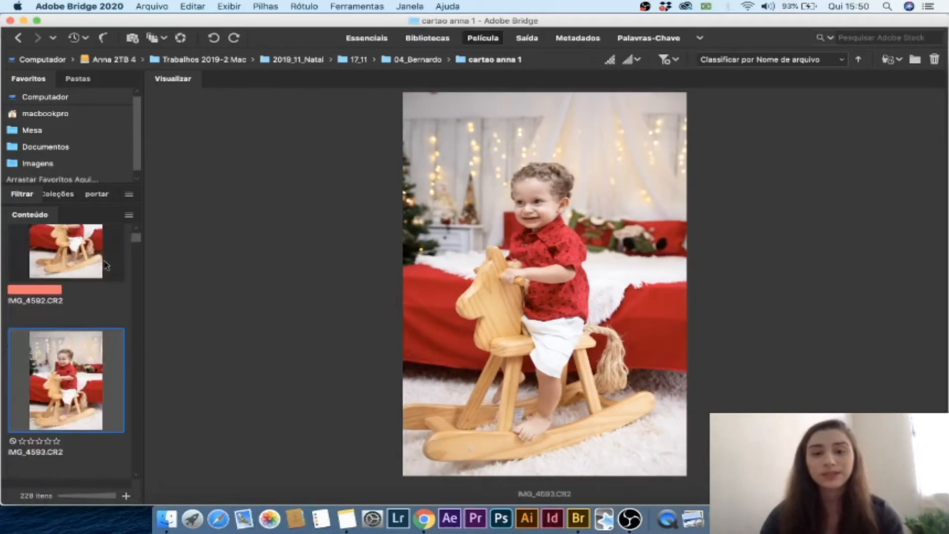
key("Right")
key("Right")
key("Right")
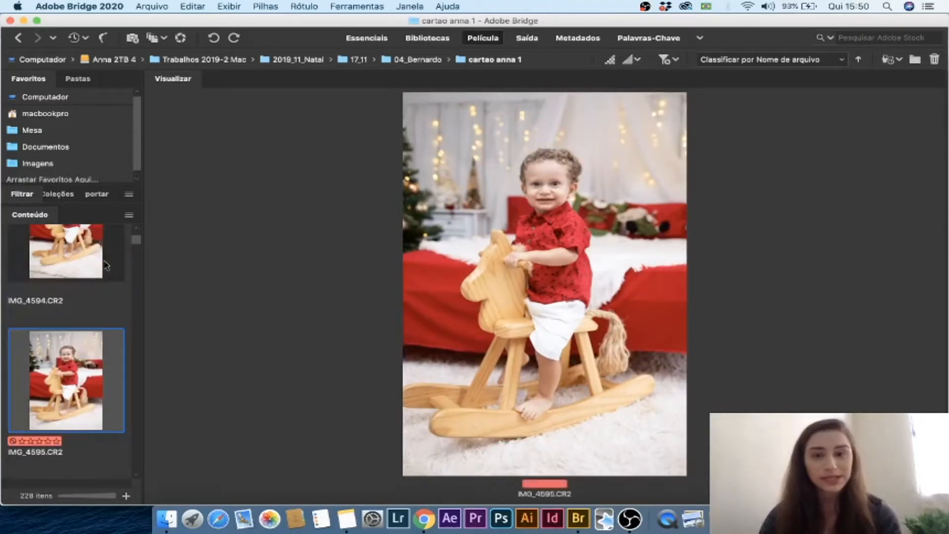
- Apply the red Selecionar label to several photos while moving forward from IMG_4595.CR2 past IMG_4601.CR2
key("Right")
key("super+6")
key("Right")
key("super+6")
key("Right")
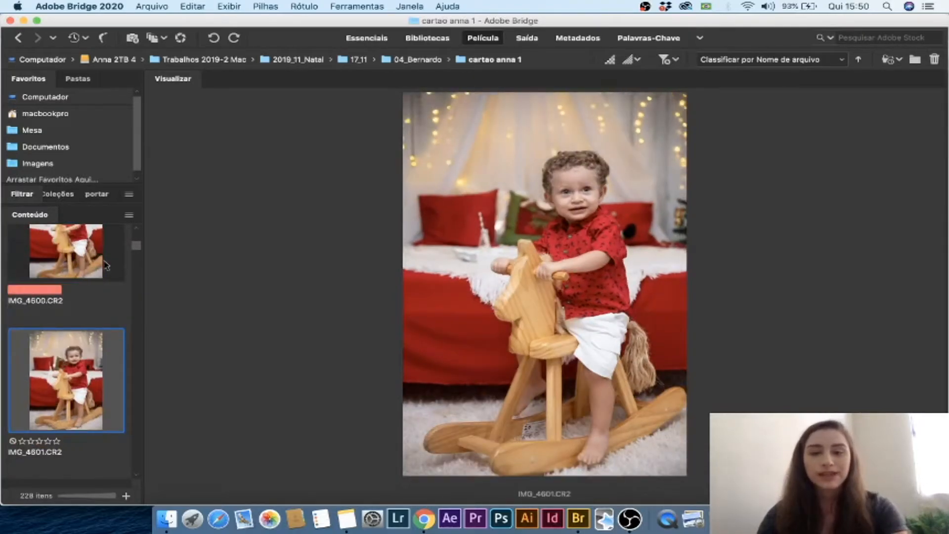
key("super+6")
key("Right")
key("super+6")
- Step back through the photos to IMG_4592.CR2
key("Left")
key("Left")
key("Left")
key("Left")
key("Left")
key("Left")
key("Left")
key("Left")
key("Left")
key("Left")
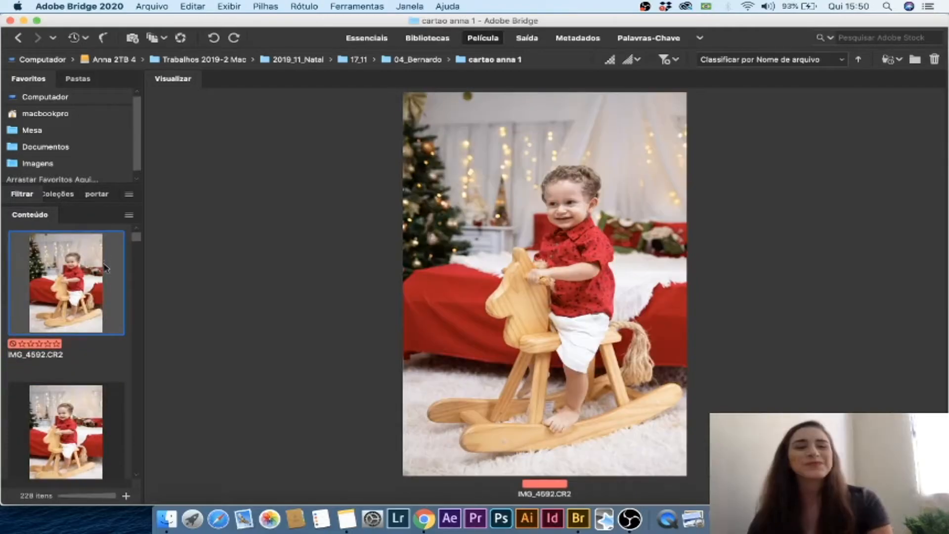
- Rate IMG_4594.CR2 five stars
key("Right")
key("Right")
key("Right")
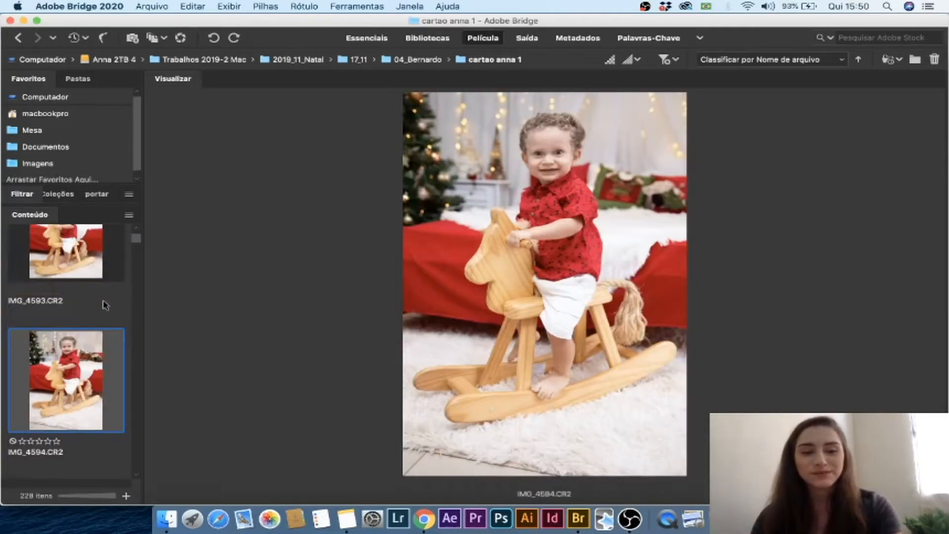
key("Left")
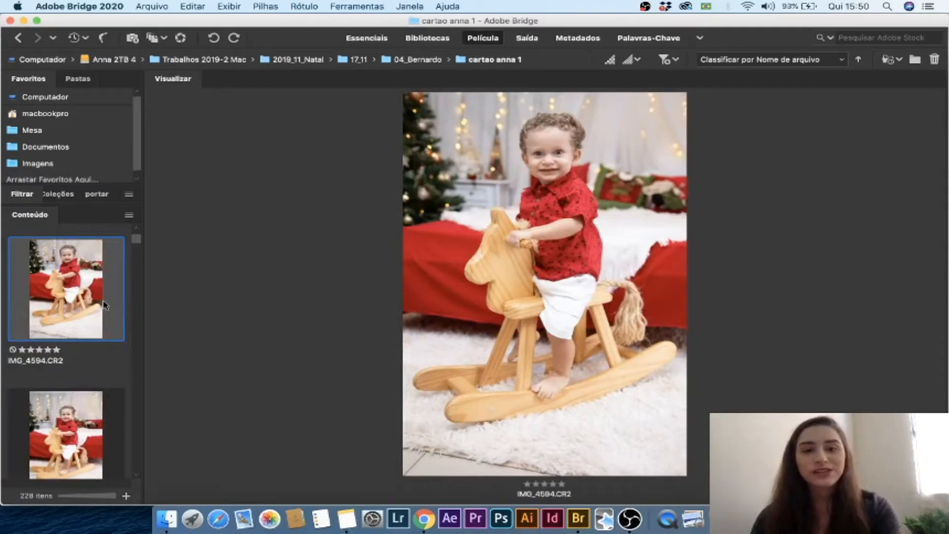
- Step back and forth between the neighbouring photos, ending on IMG_4592.CR2
key("Left")
key("Left")
key("Right")
key("Right")
key("Right")
key("Left")
key("Left")
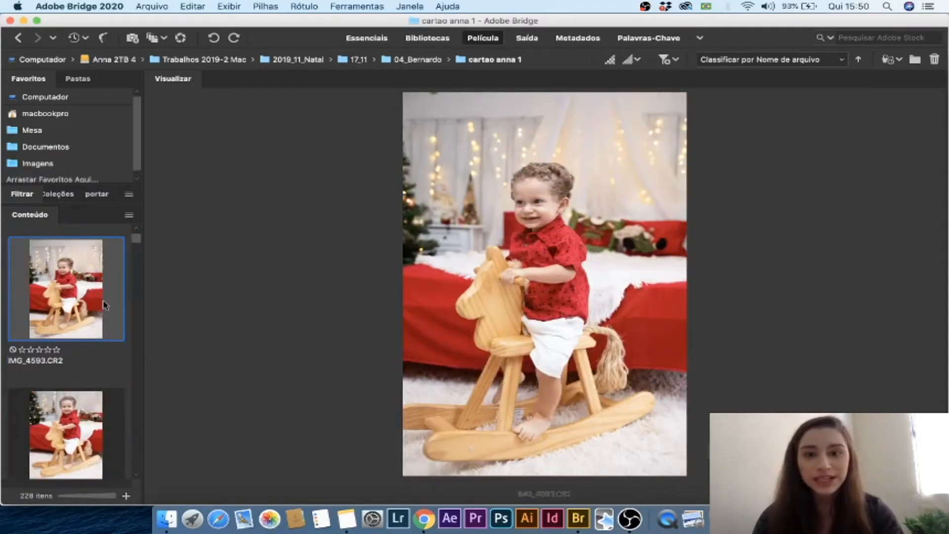
key("Left")
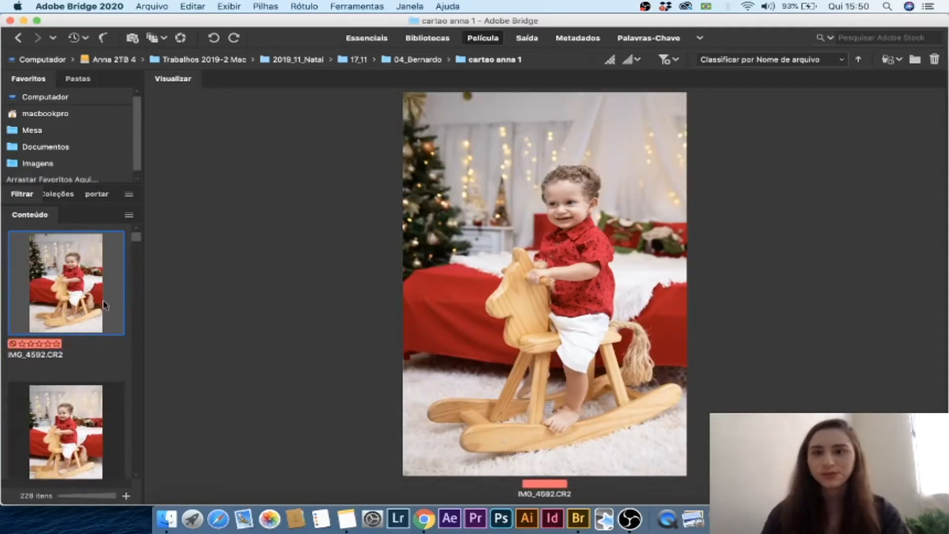
- Review the available ratings and labels, and rate IMG_4593.CR2 three stars
left_click(306, 8)
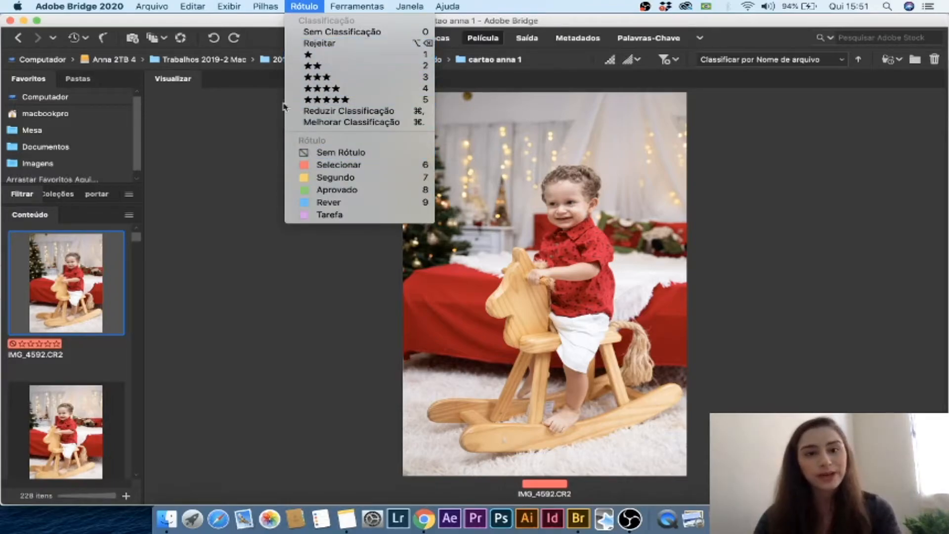
left_click(82, 403)
left_click(38, 404)
scroll(38, 403, "down", 3)
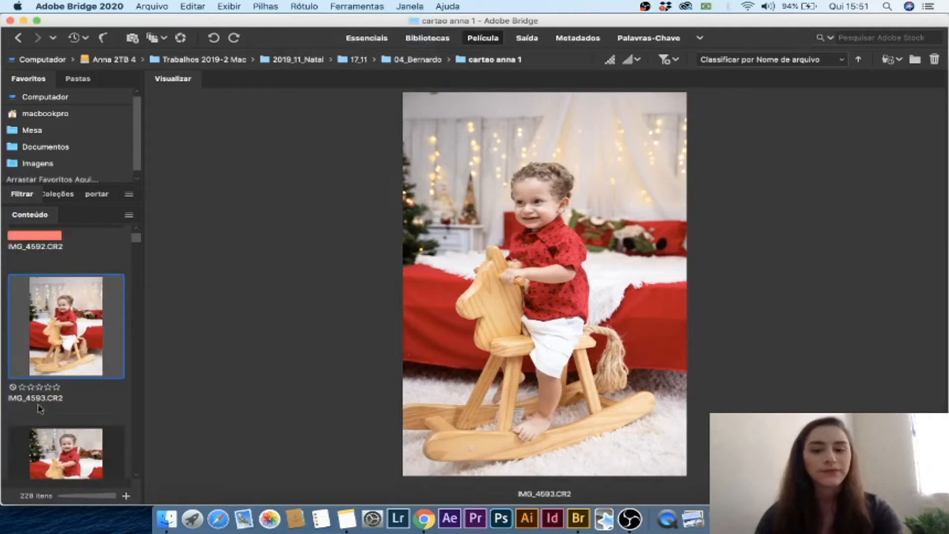
scroll(39, 408, "up", 2)
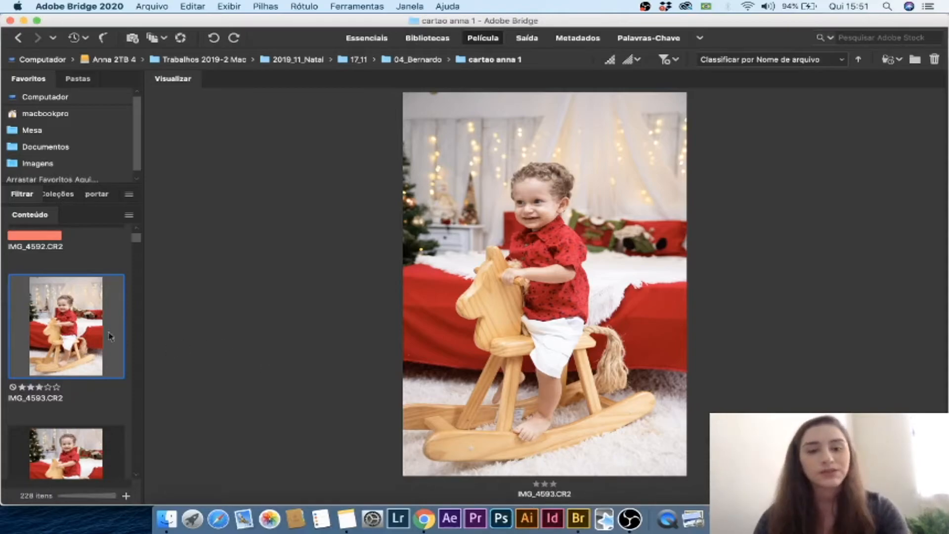
scroll(91, 337, "up", 3)
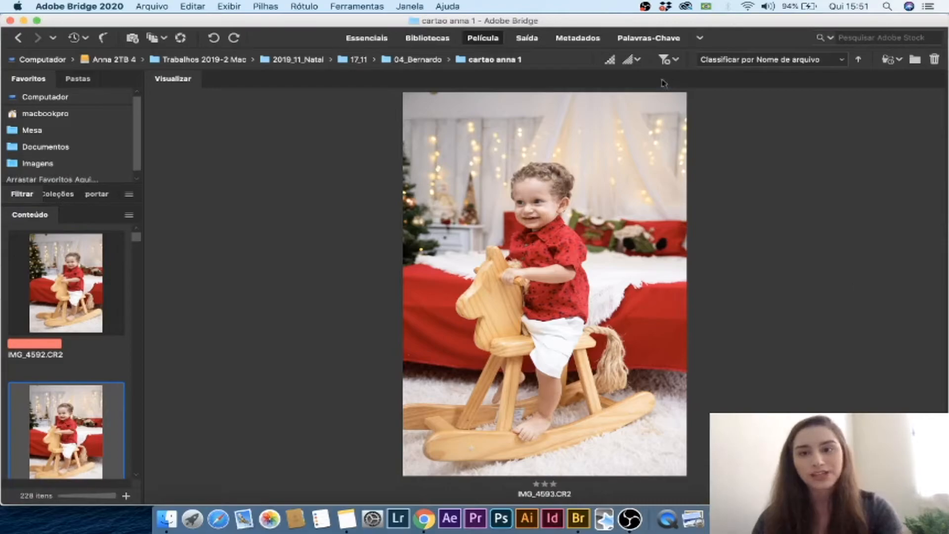
- Filter the folder to show only labelled items and step through those photos starting from IMG_4592.CR2
left_click(666, 60)
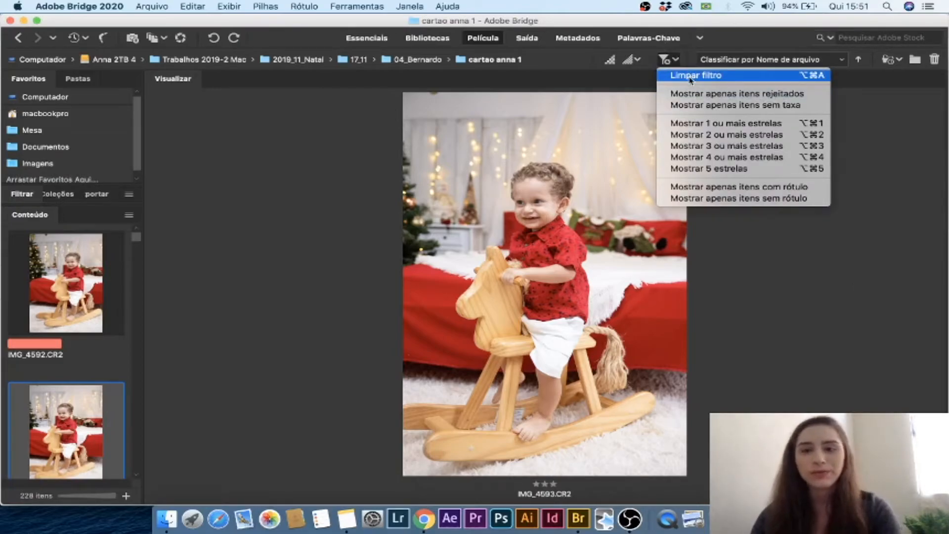
left_click(691, 187)
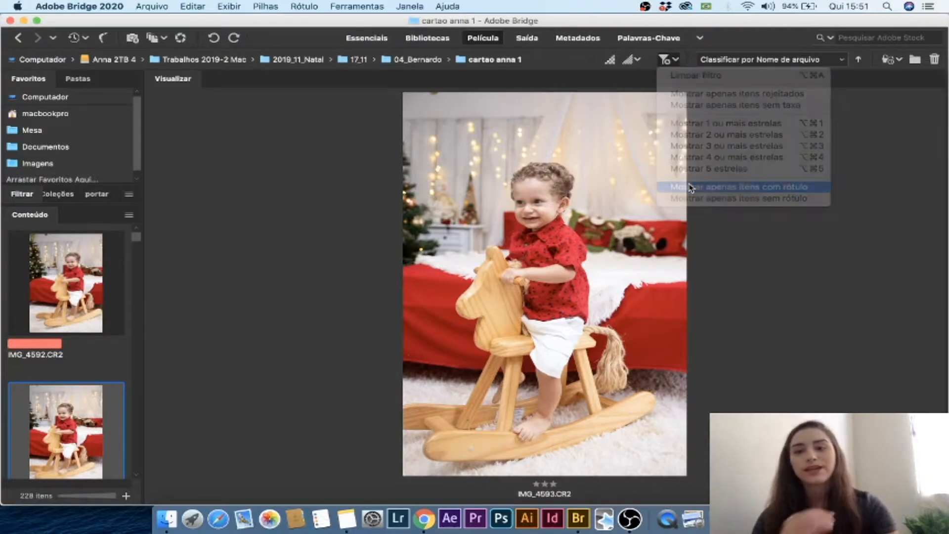
left_click(114, 310)
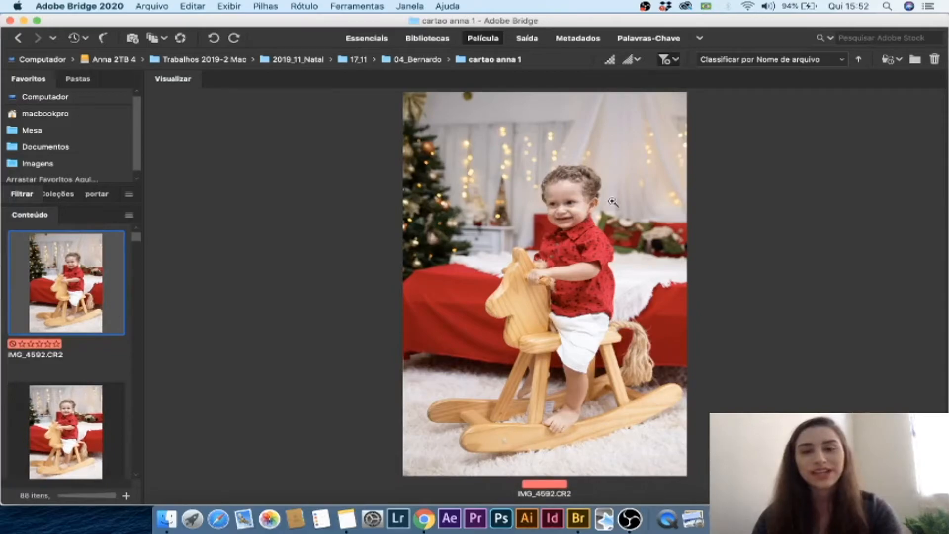
key("Down")
key("Down")
key("Down")
key("Down")
key("Up")
key("Up")
key("Up")
key("Up")
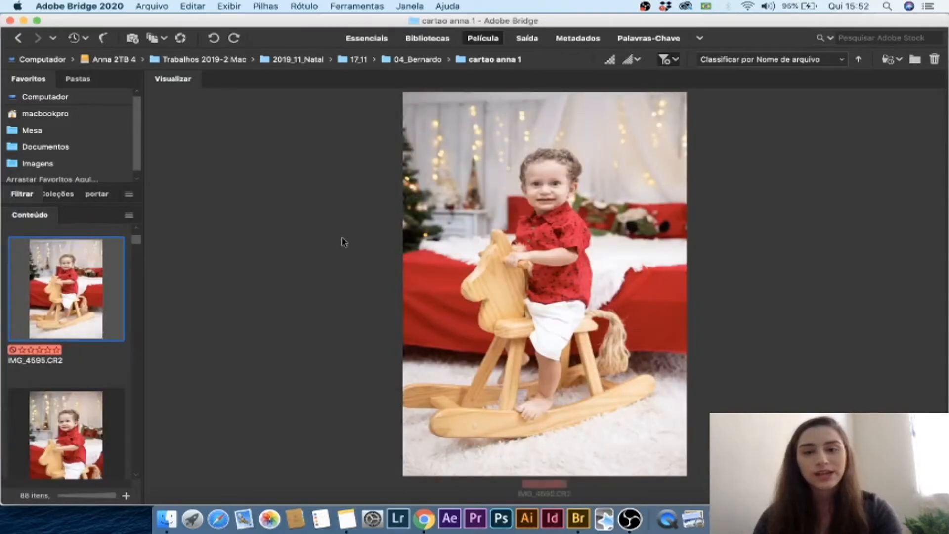
- Remove the labelled-items filter and step through the photos to IMG_4594.CR2 and back to IMG_4592.CR2
left_click(665, 59)
left_click(717, 186)
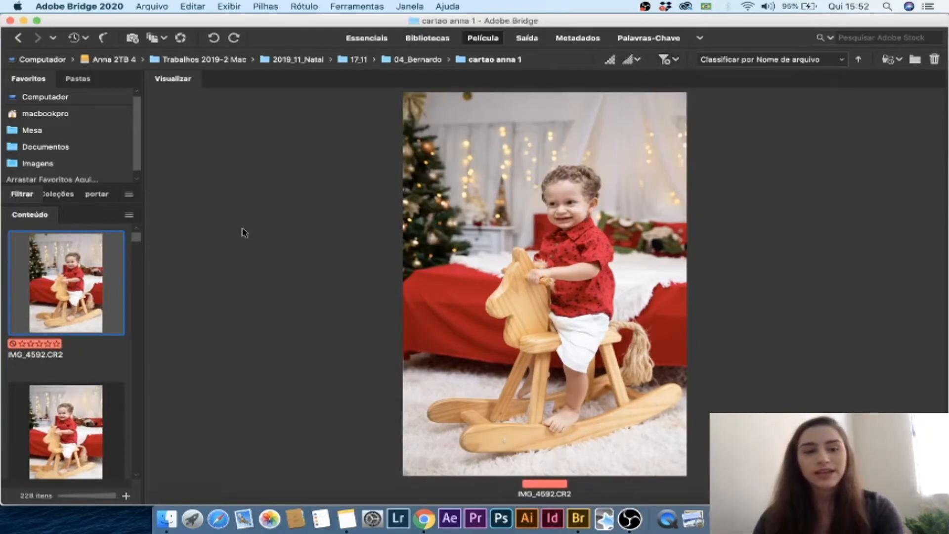
key("Down")
key("Down")
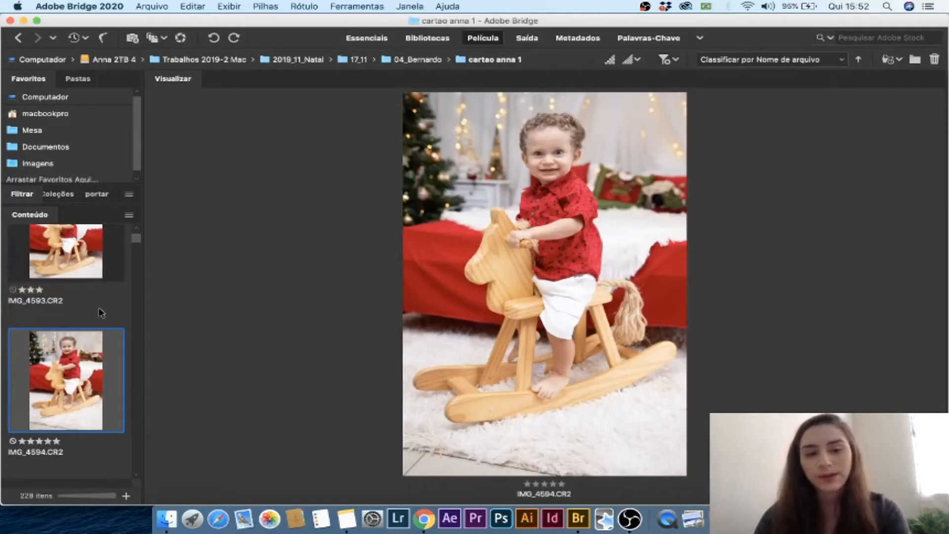
key("Up")
key("Up")
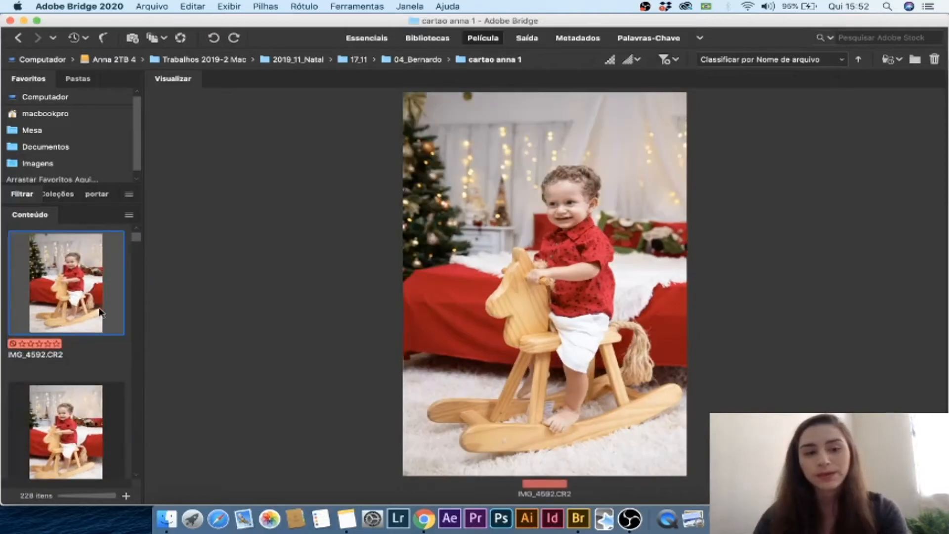
- Filter the folder to show only unlabelled items and step through them to IMG_4596.CR2
left_click(665, 60)
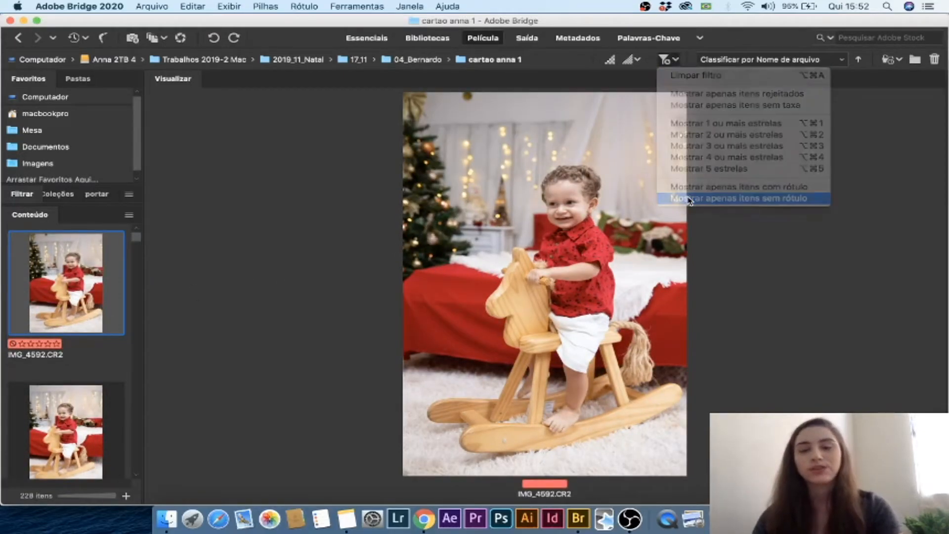
left_click(690, 198)
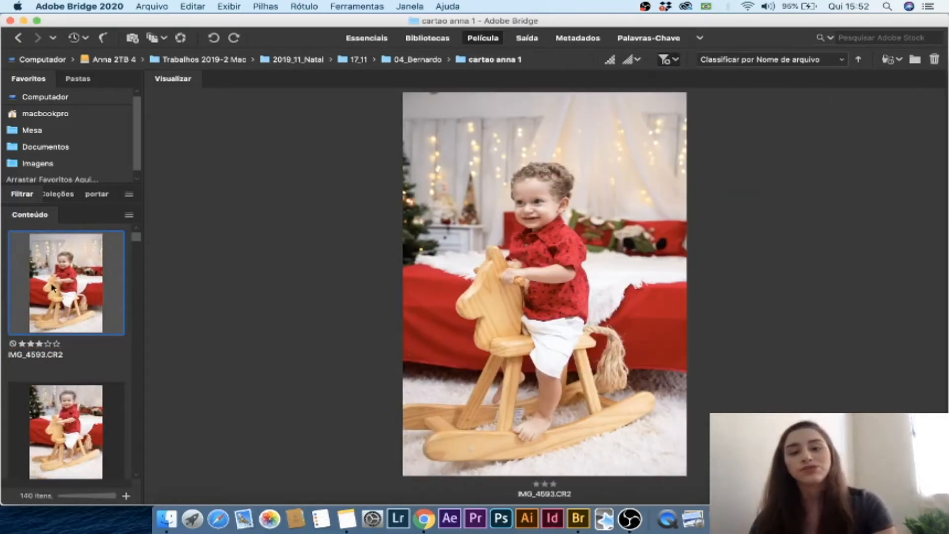
key("Down")
key("Down")
key("Down")
key("Down")
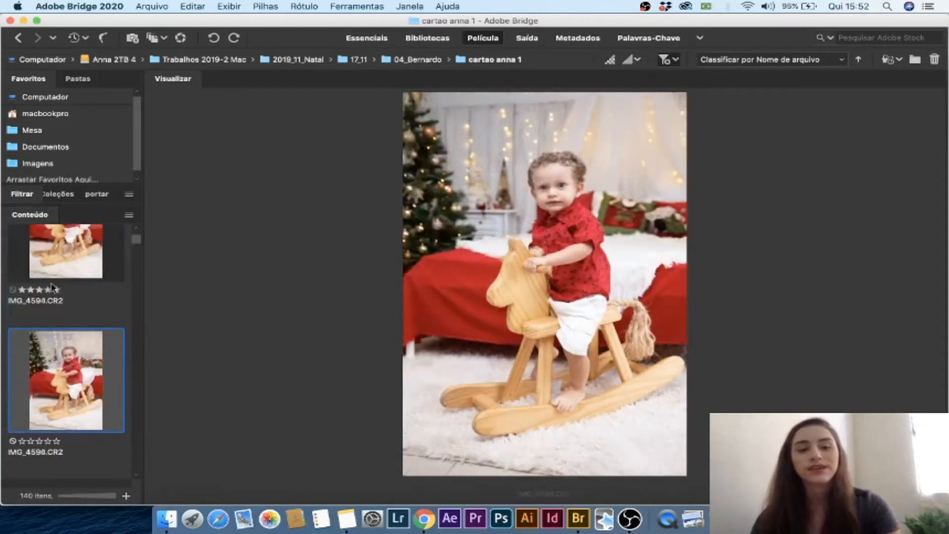
- Step through the unlabelled photos up to IMG_4605.CR2 and back to IMG_4593.CR2
key("Down")
key("Down")
key("Down")
key("Down")
key("Down")
key("Down")
key("Down")
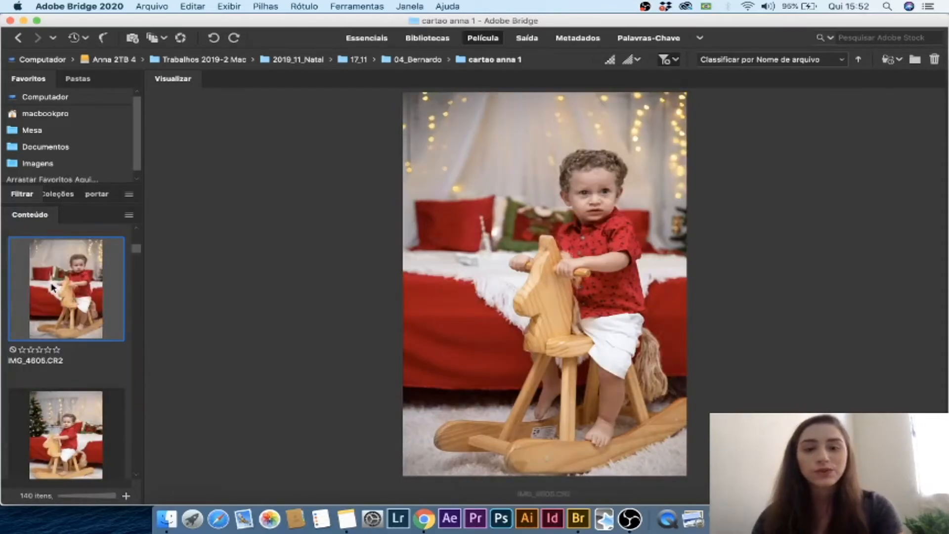
key("Up")
key("Up")
key("Up")
key("Up")
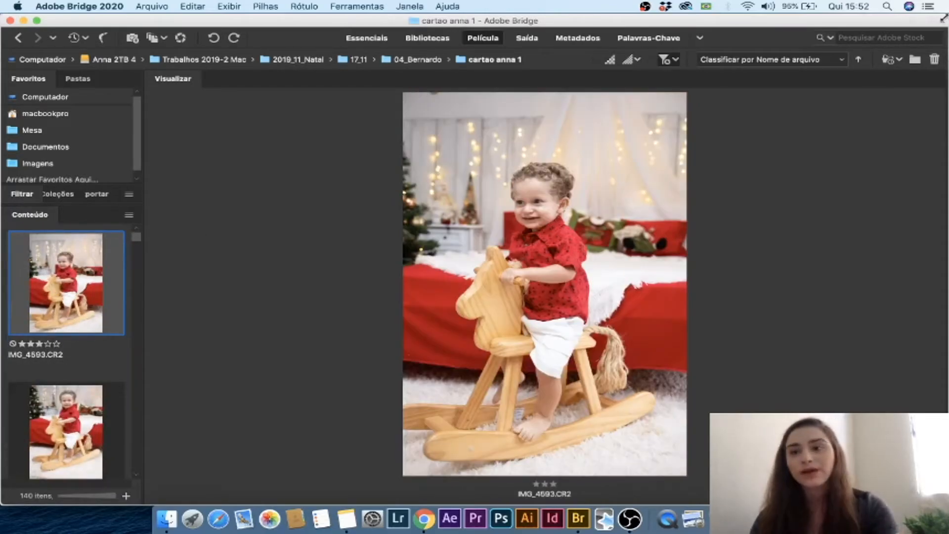
- Start moving IMG_4593.CR2 to the trash and cancel the deletion
left_click(936, 59)
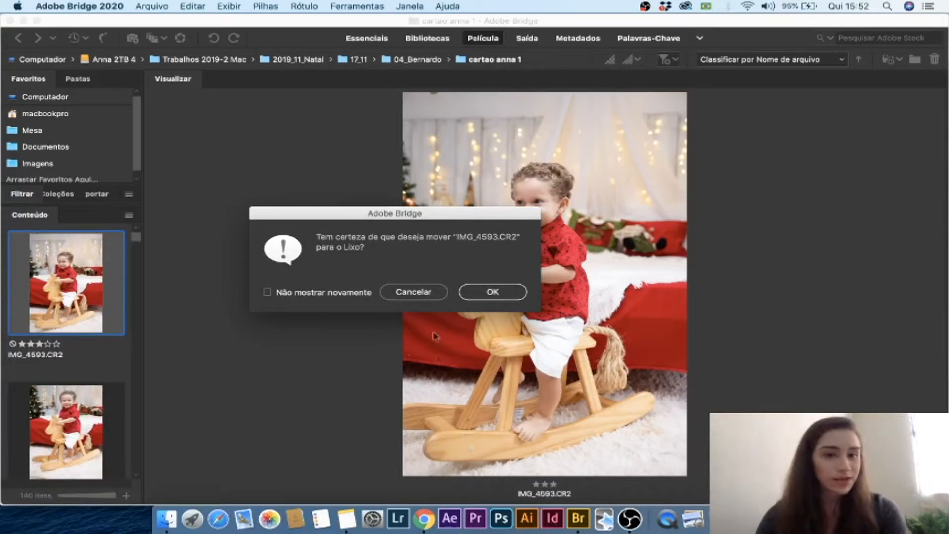
left_click(433, 296)
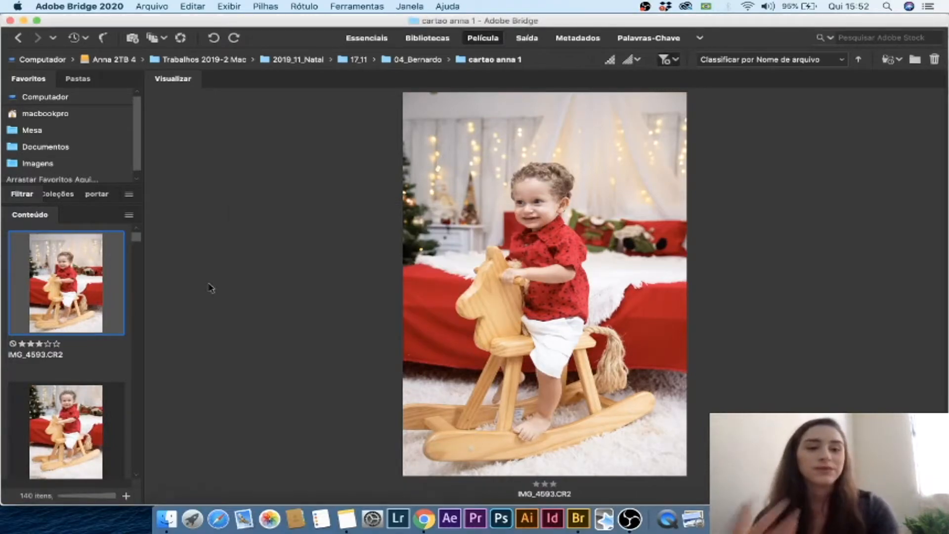
- Select IMG_4594.CR2, review the label options and open the Rótulos section of the preferences
left_click(71, 401)
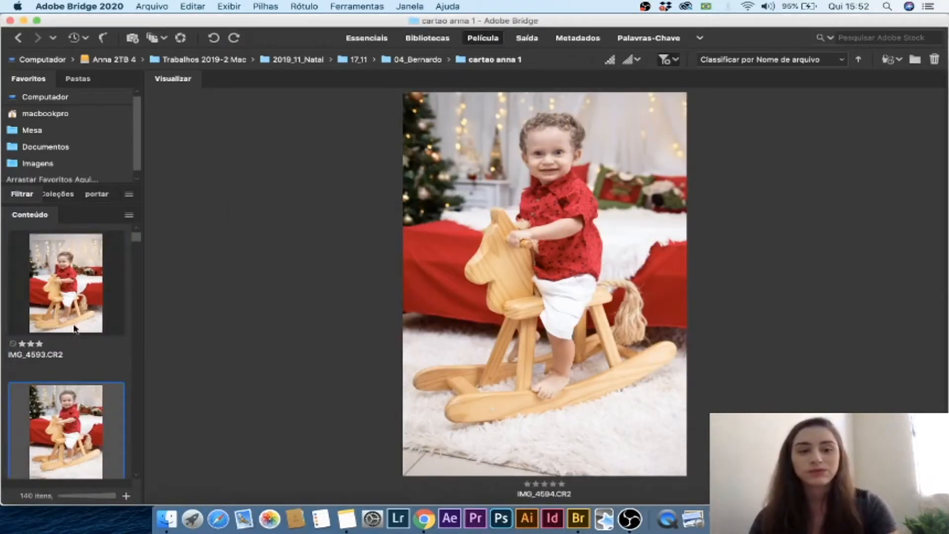
left_click(304, 6)
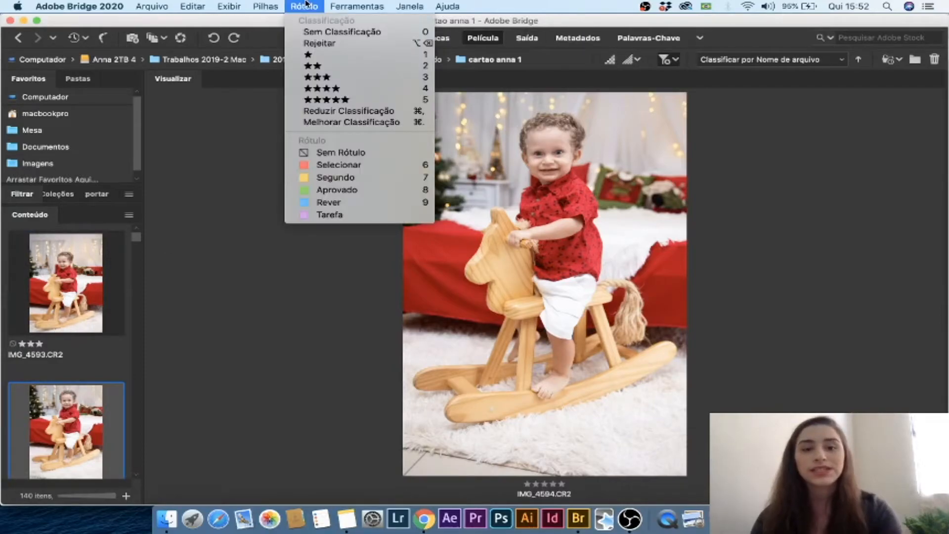
mouse_move(346, 6)
mouse_move(113, 5)
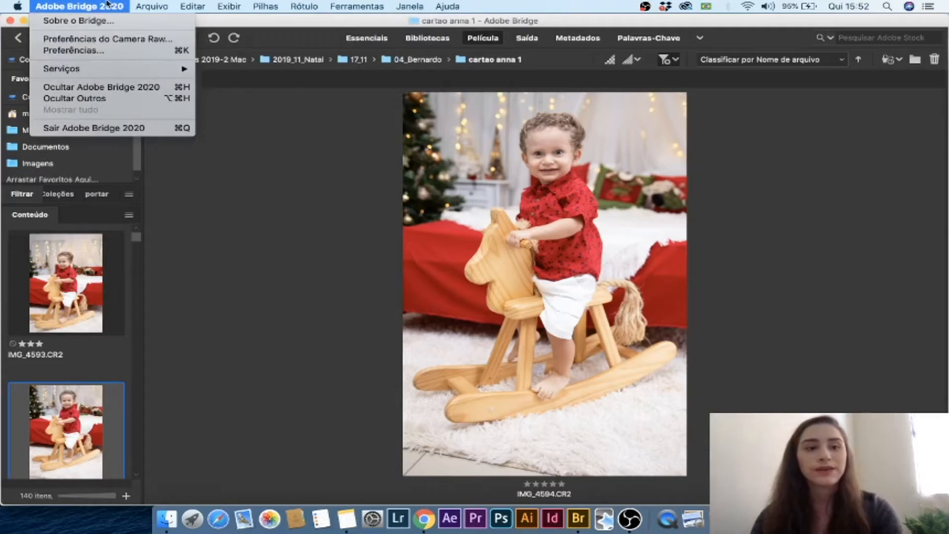
left_click(100, 50)
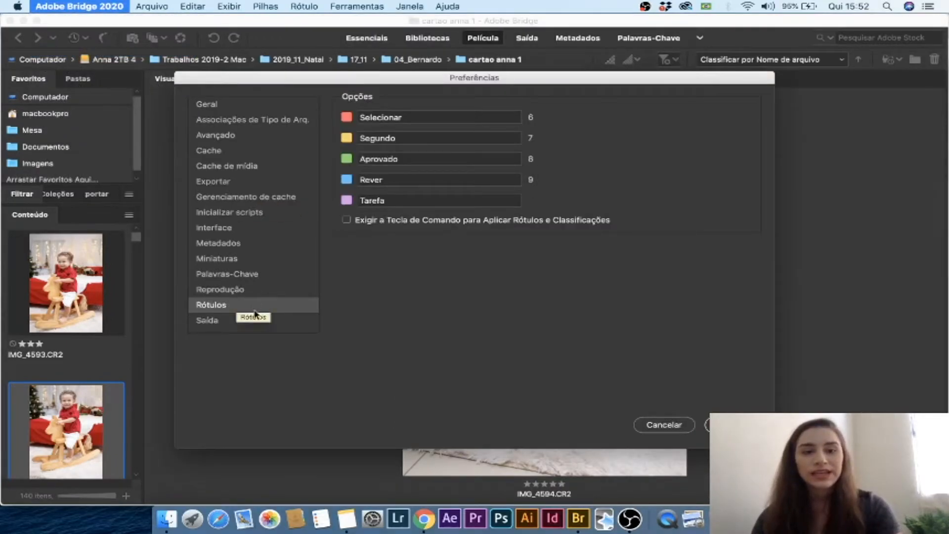
left_click(278, 118)
left_click(276, 104)
left_click(278, 120)
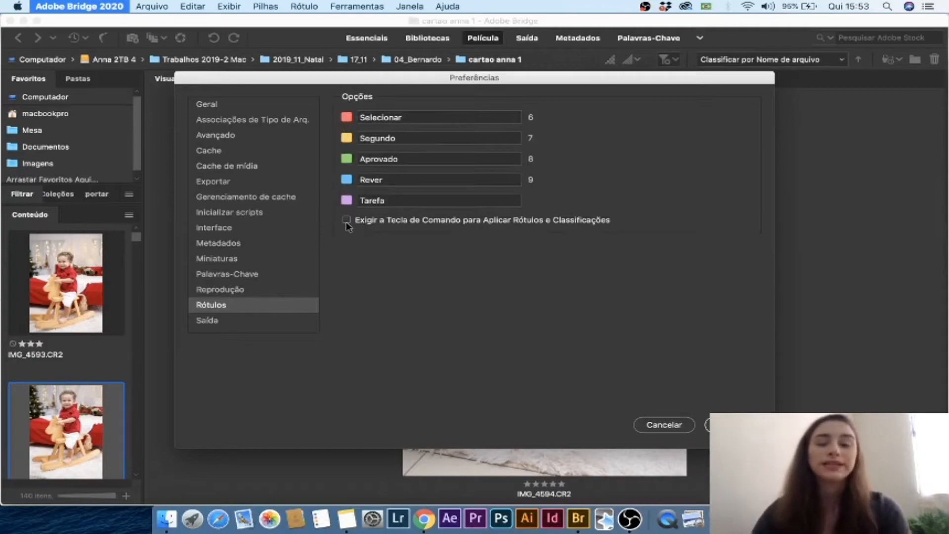
- Enable the requirement of the Command key for applying labels and ratings, and disable it again
left_click(347, 220)
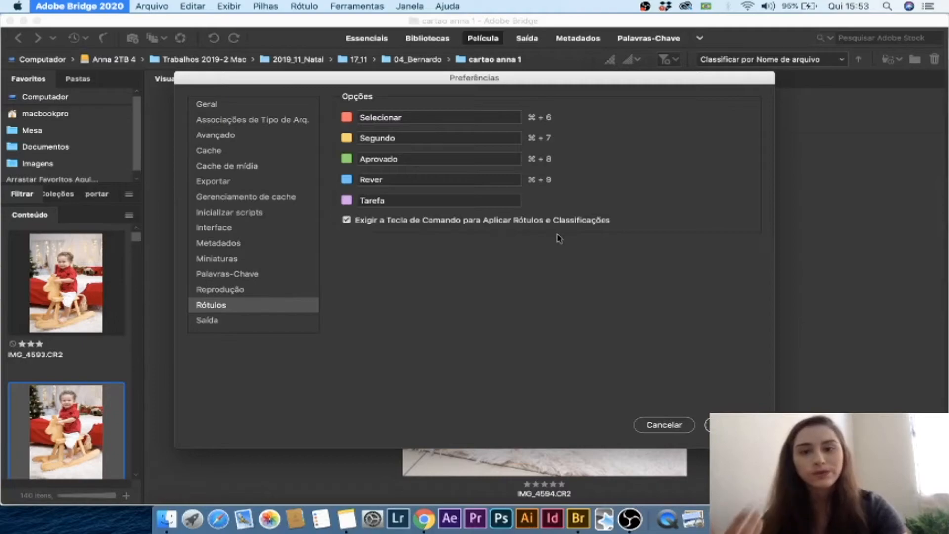
left_click(530, 225)
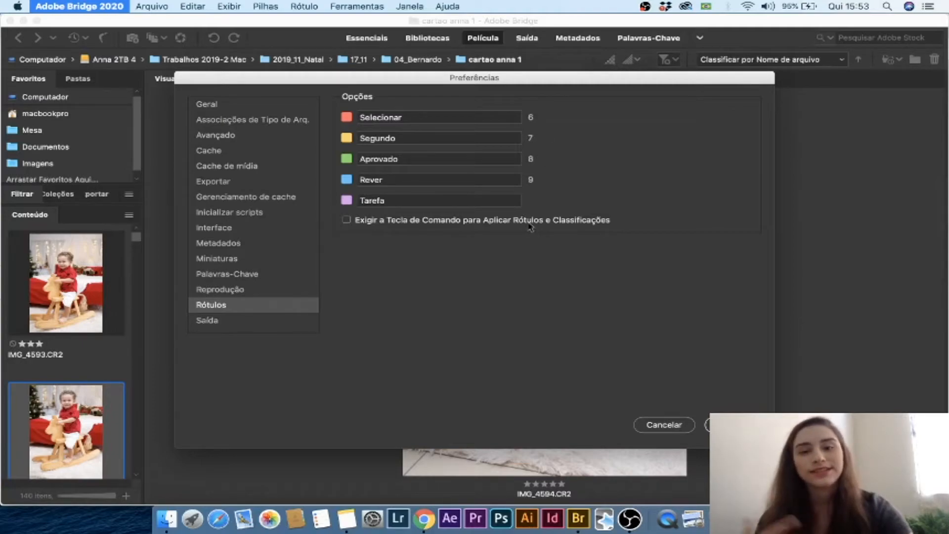
- Inspect the editable names of the Selecionar, Segundo and Aprovado labels, and close the preferences without saving
left_click(451, 113)
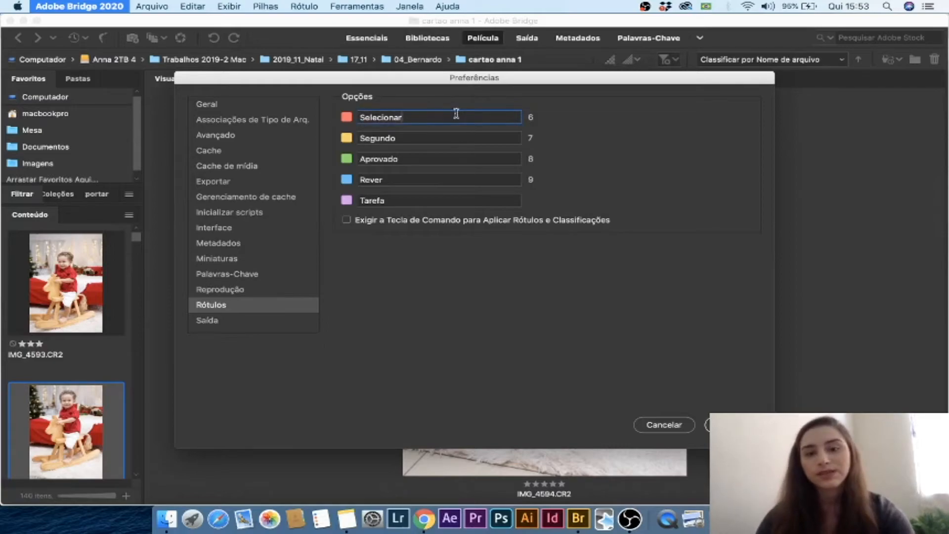
left_click_drag(456, 114, 346, 113)
left_click(454, 139)
left_click(456, 157)
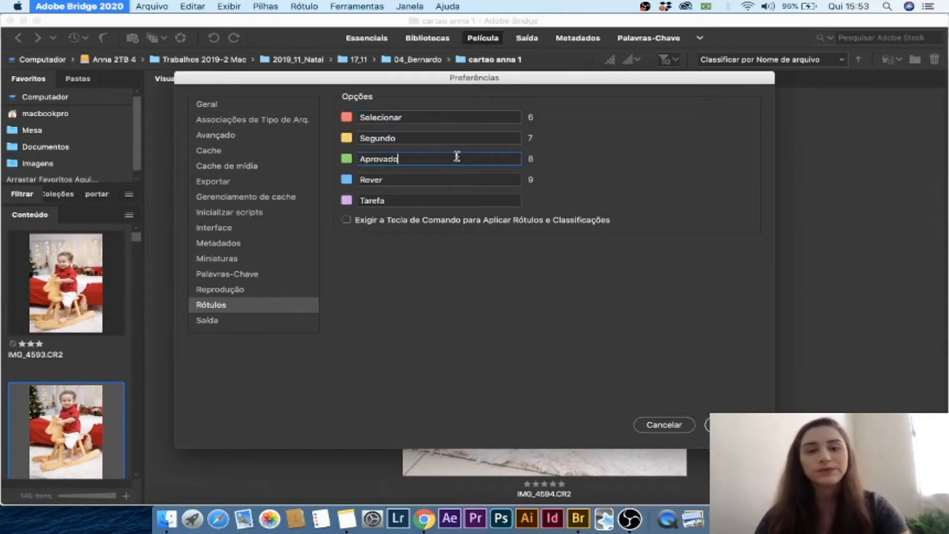
left_click_drag(418, 158, 358, 159)
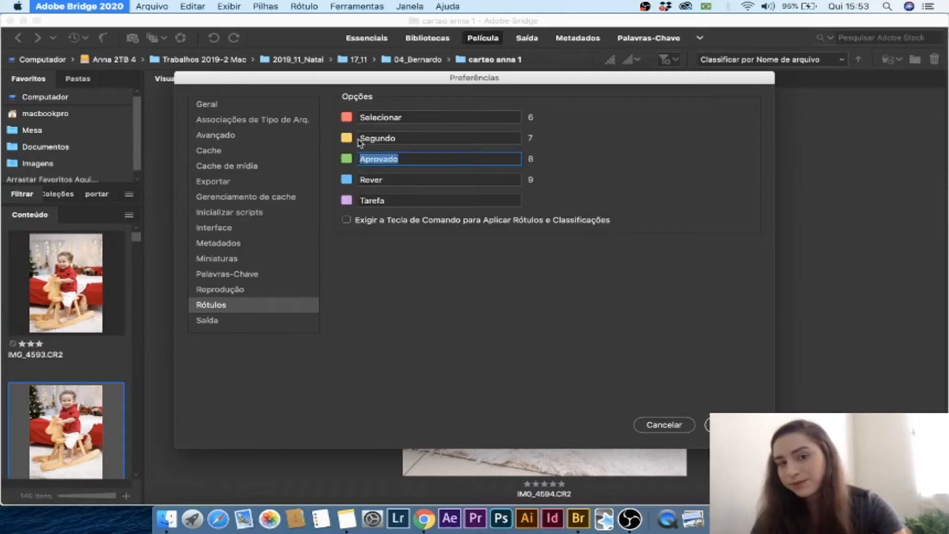
left_click(396, 137)
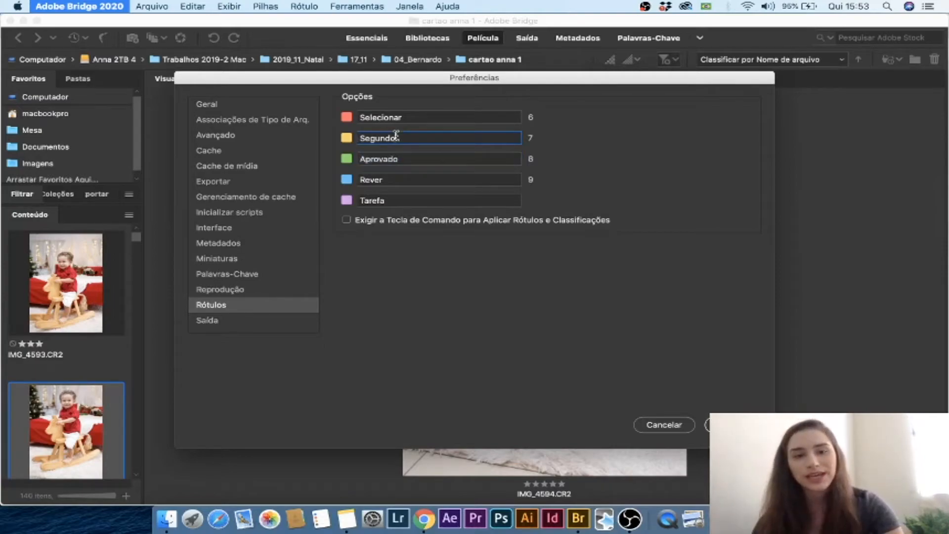
left_click(664, 425)
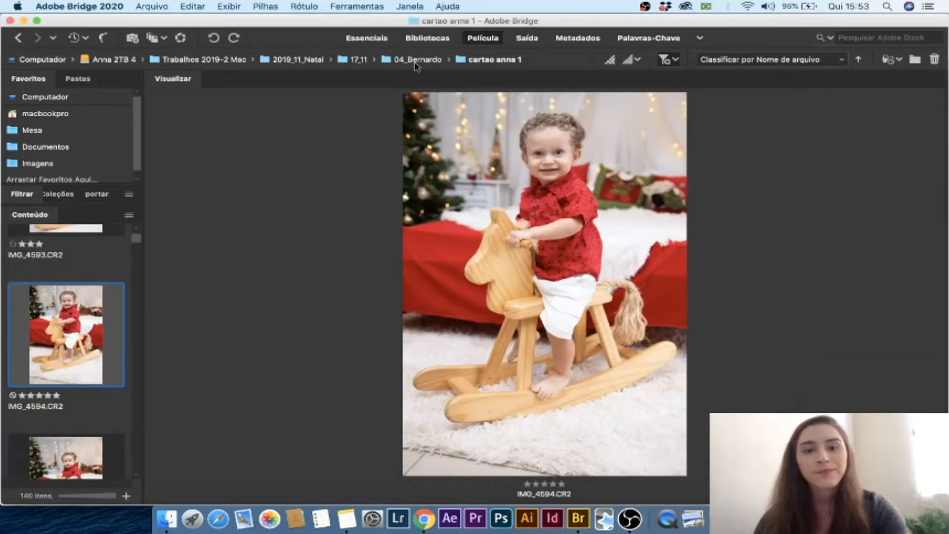
- Go up to the 17_11 folder and apply the red label to the subfolder numbered 01
left_click(415, 60)
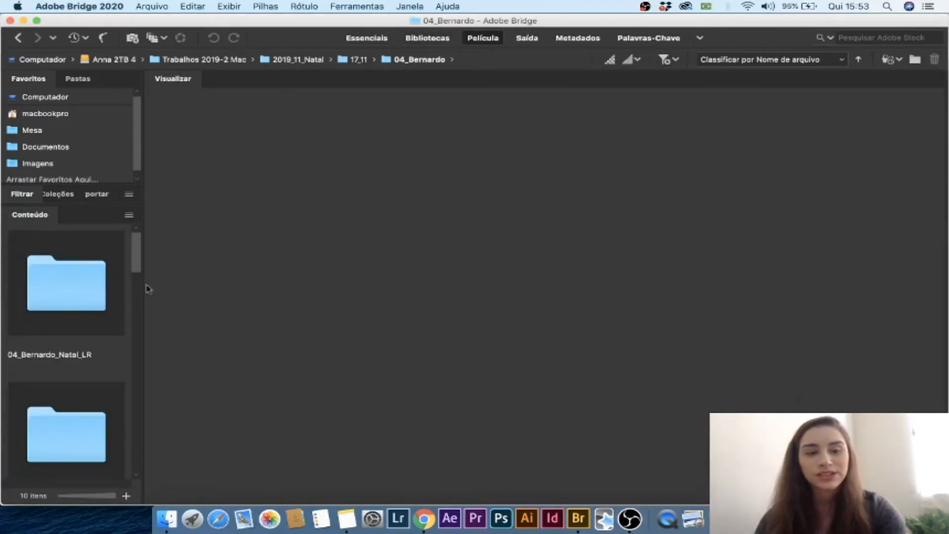
left_click(357, 61)
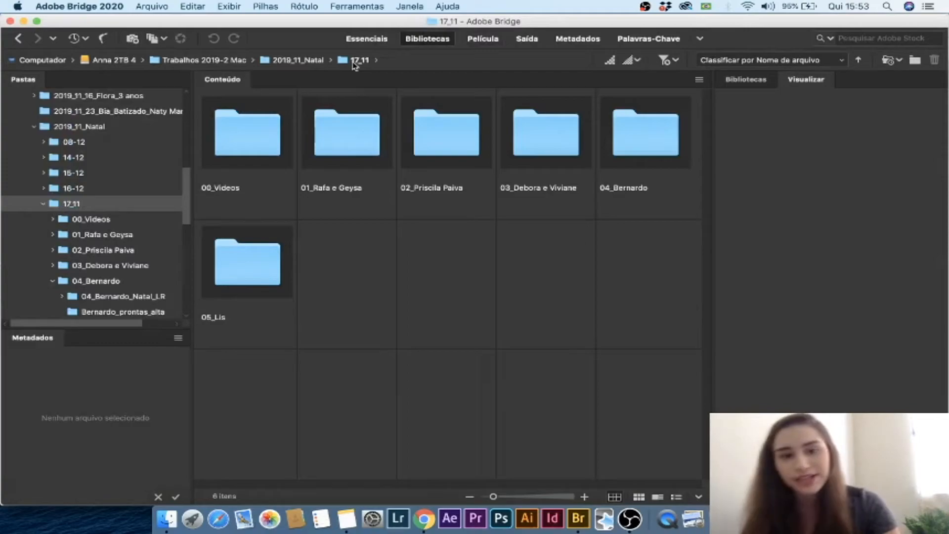
left_click(337, 134)
key("super+6")
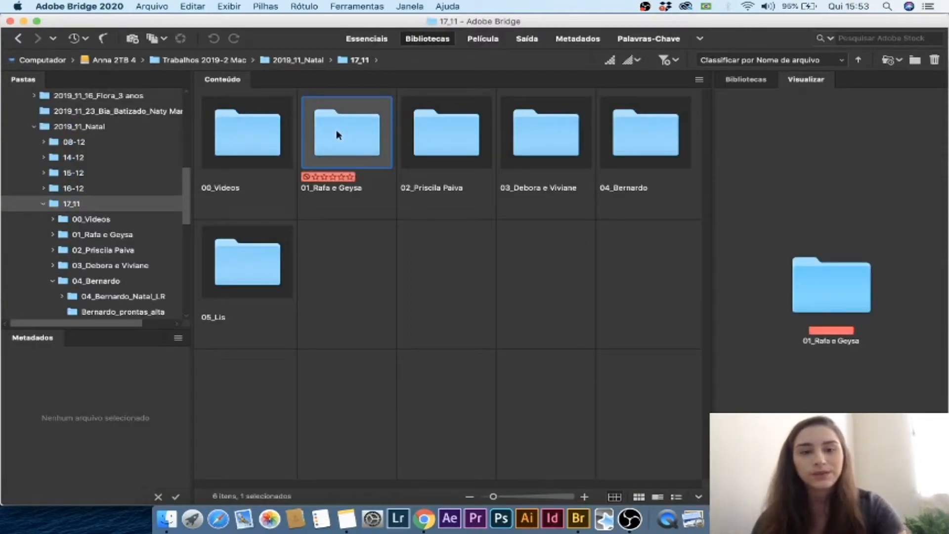
- Try the yellow and green labels on the subfolder numbered 03, and clear the labels from subfolders 03 and 01
left_click(555, 134)
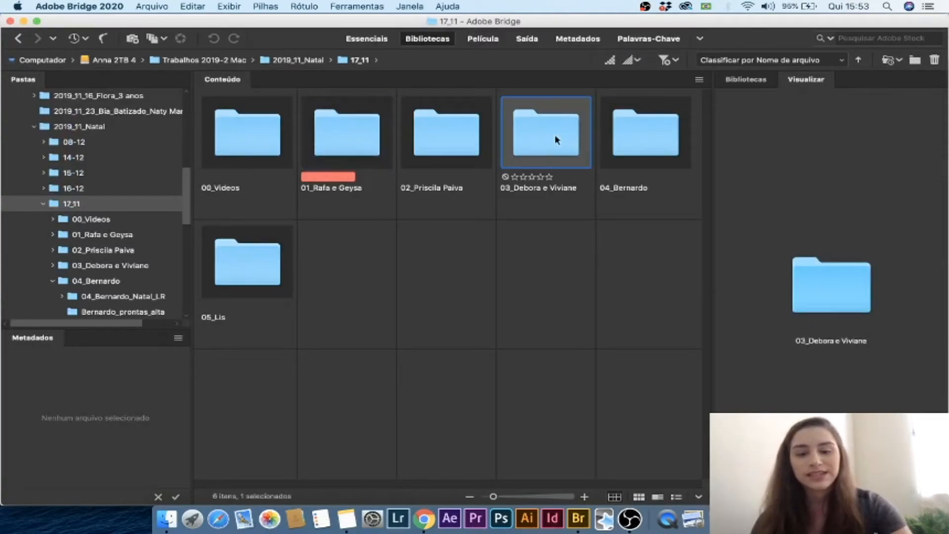
key("super+7")
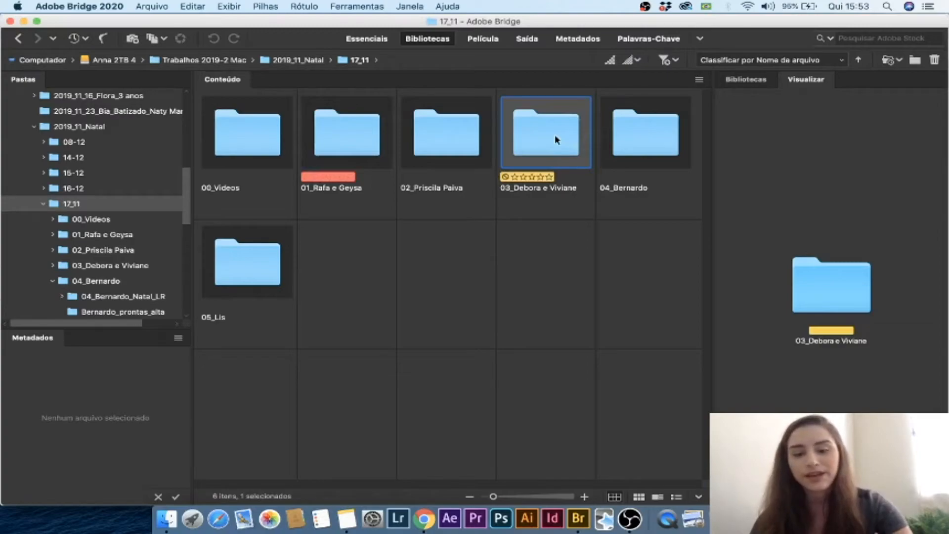
key("super+8")
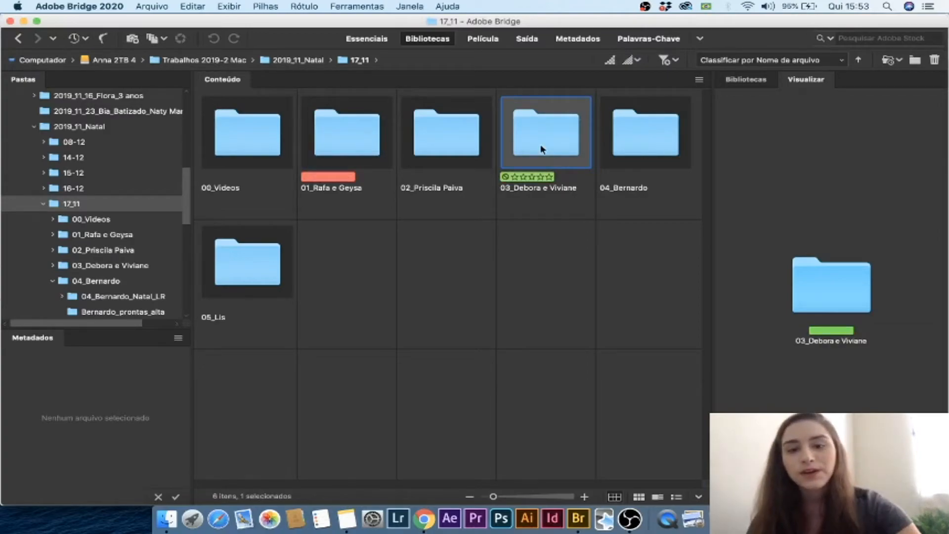
key("super+8")
left_click(360, 153)
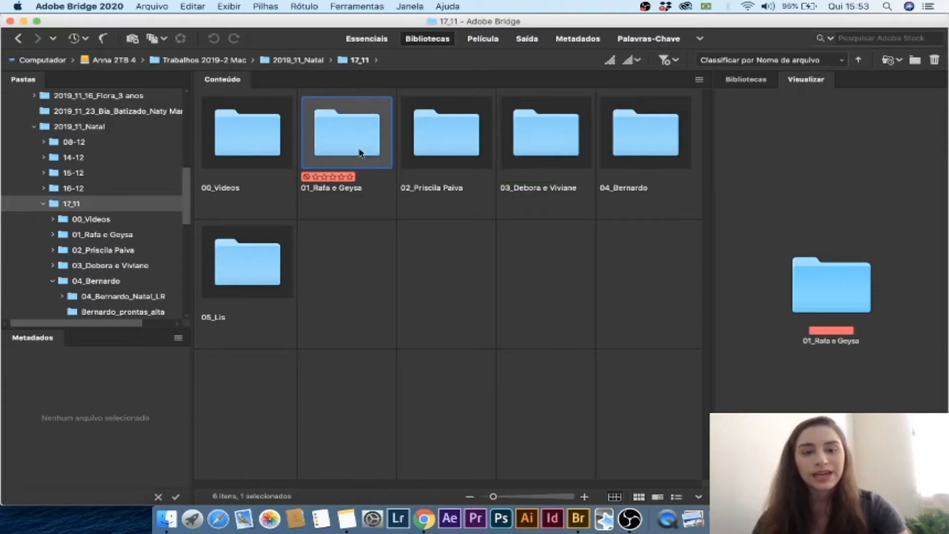
key("super+6")
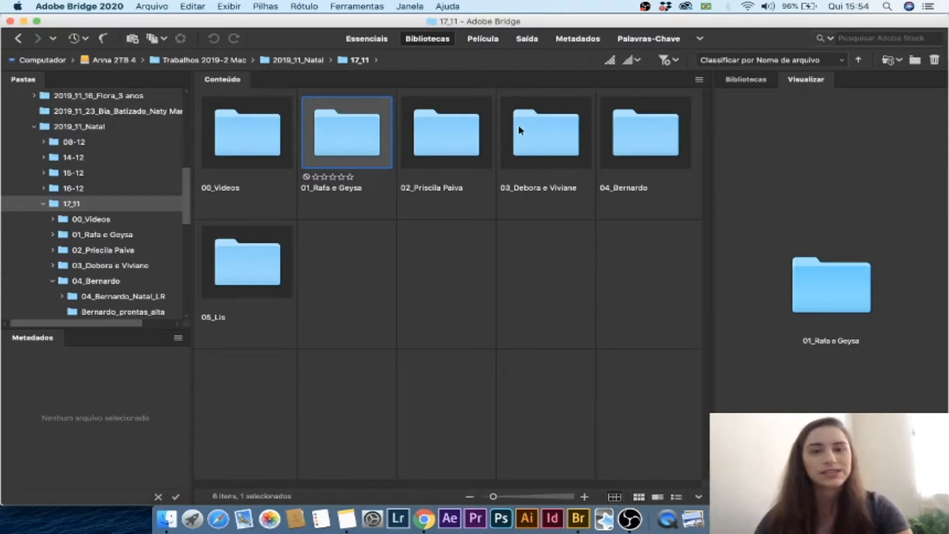
- Reopen the first camera card folder inside the subfolder numbered 04 and preview IMG_4594.CR2 in the Película workspace
double_click(651, 134)
double_click(553, 142)
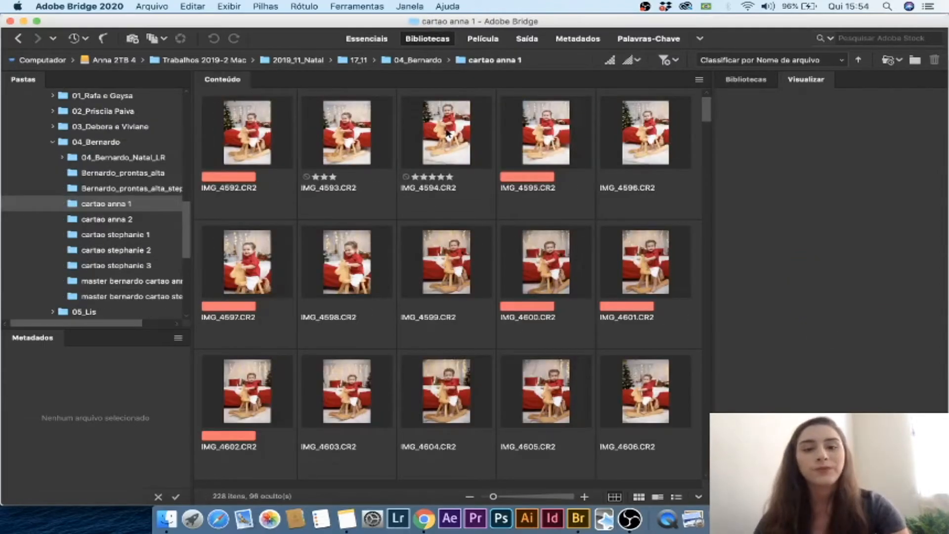
left_click(448, 134)
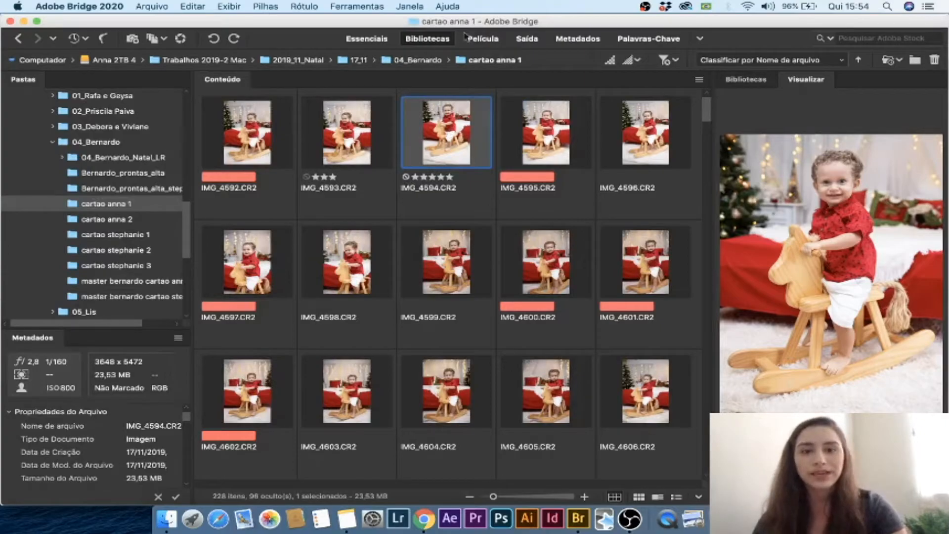
left_click(482, 40)
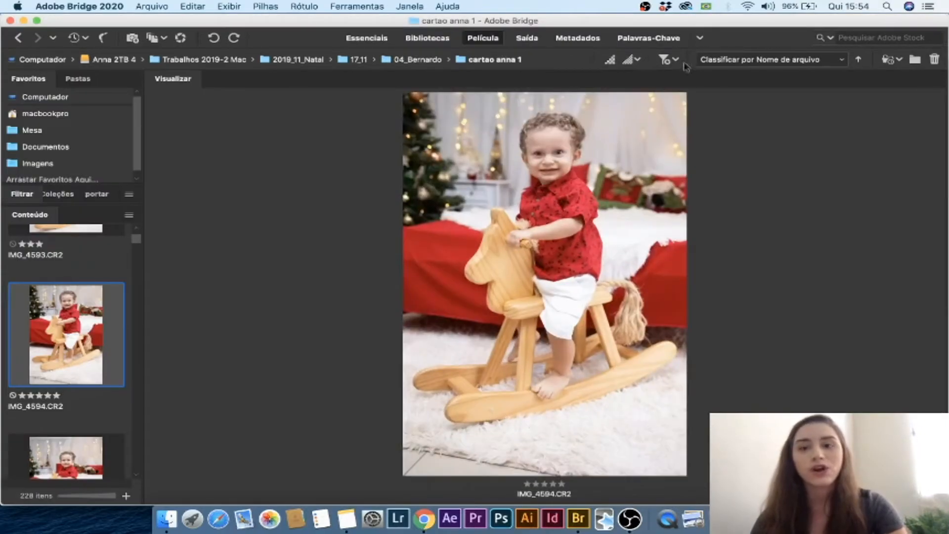
left_click(667, 59)
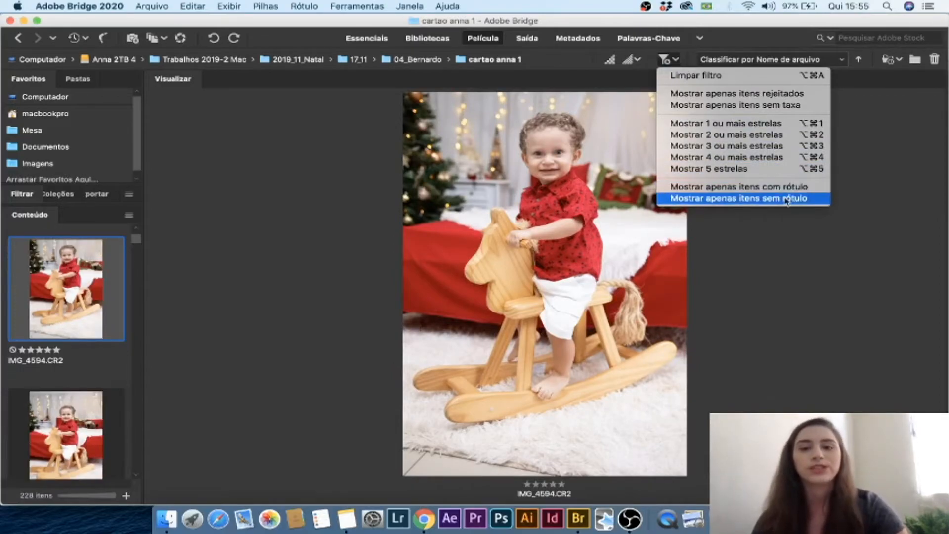
left_click(316, 5)
left_click(297, 6)
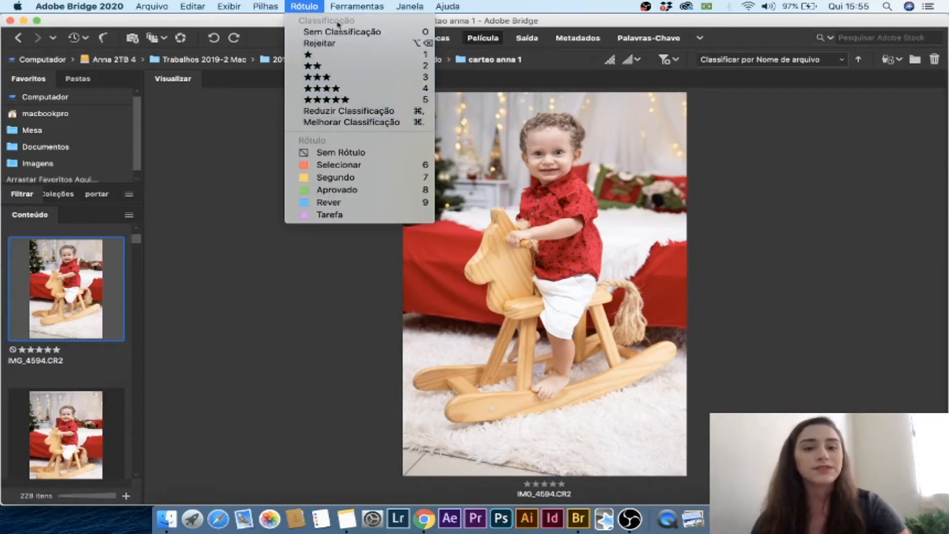
mouse_move(174, 4)
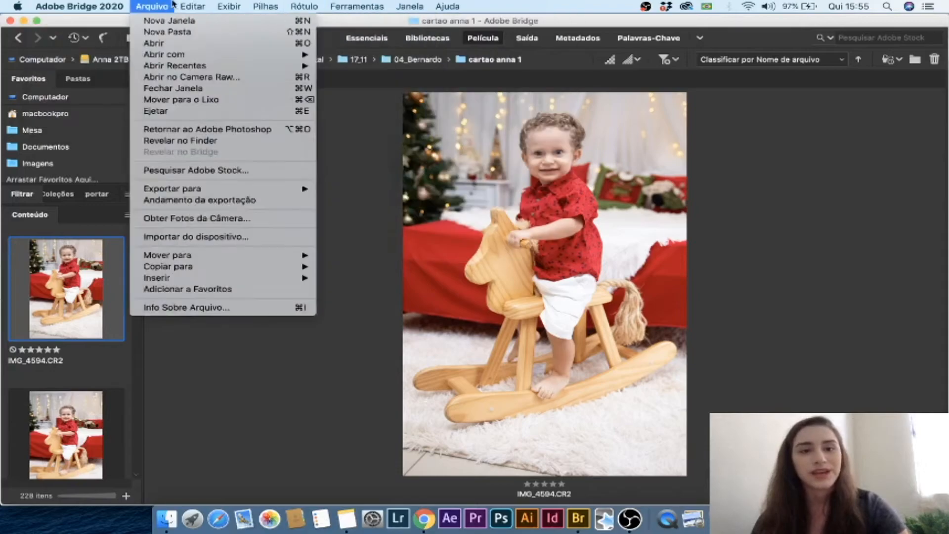
left_click(319, 5)
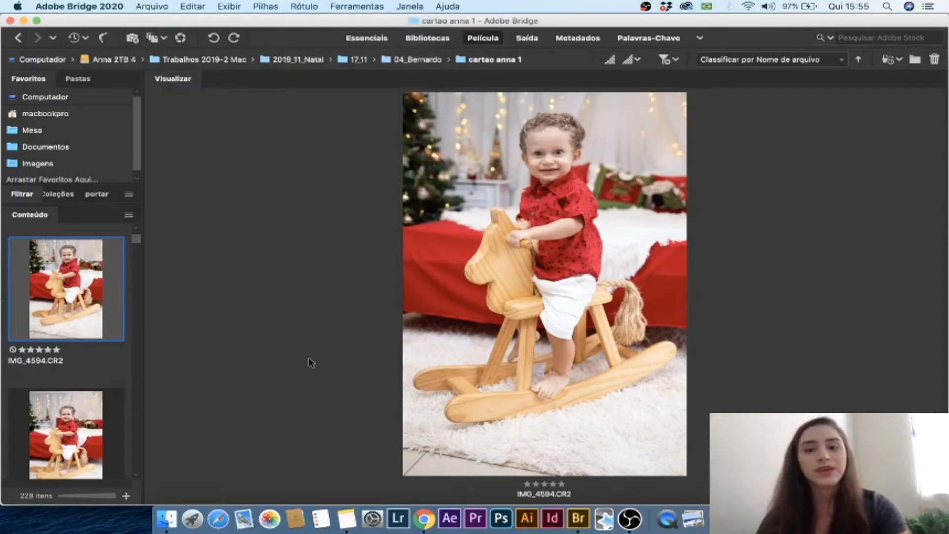
- Step forward to IMG_4599.CR2 and filter the folder to show only labelled items
key("Down")
key("Down")
key("Down")
key("Down")
key("Down")
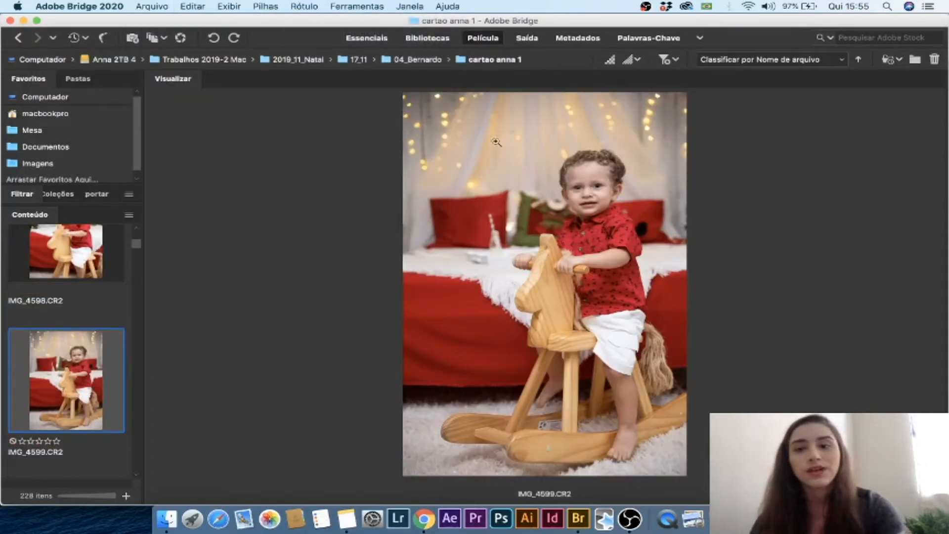
left_click(666, 61)
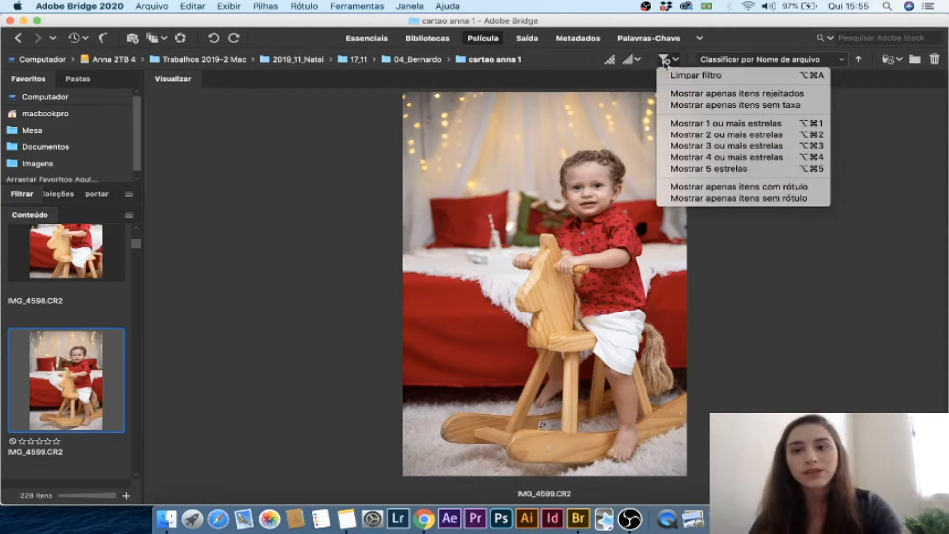
left_click(710, 189)
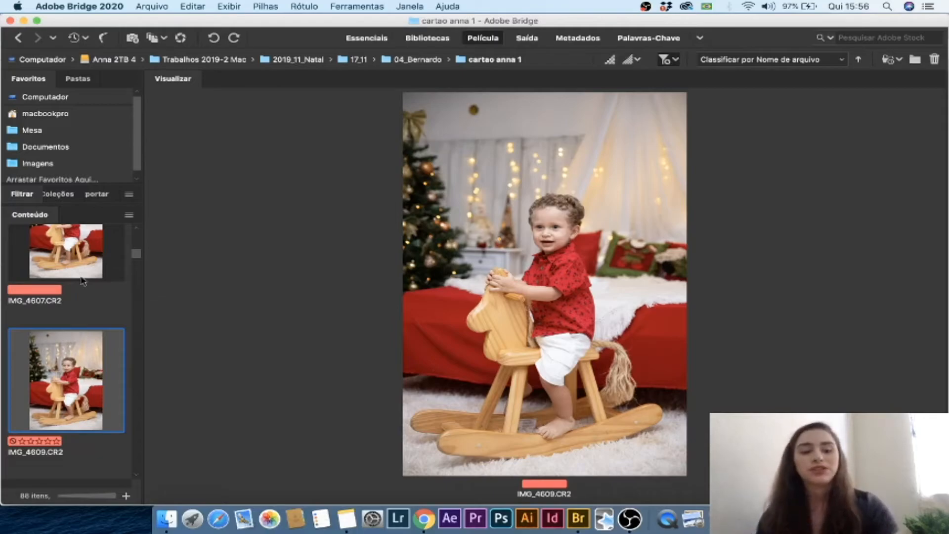
- Rate IMG_4609.CR2 two stars, and turn the filter for 2 or more stars on and off again
left_click(674, 60)
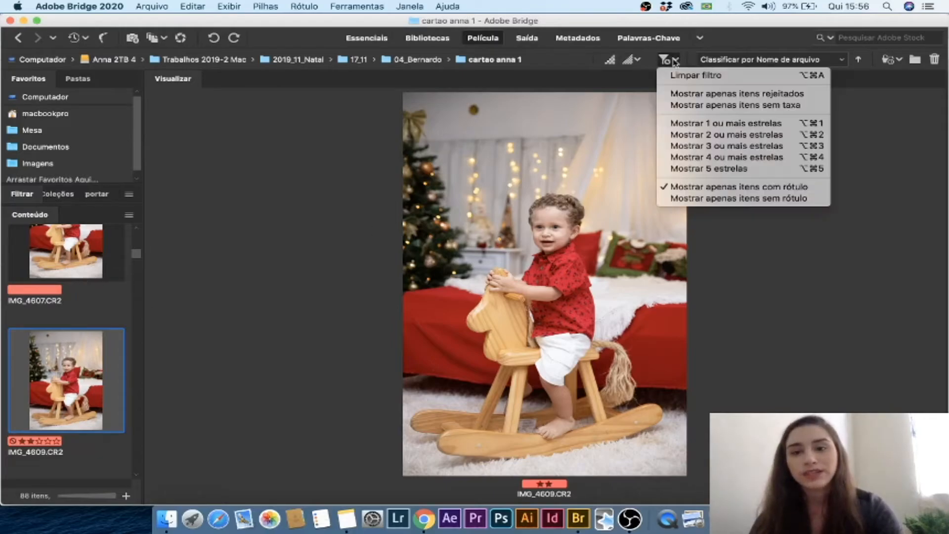
left_click(672, 135)
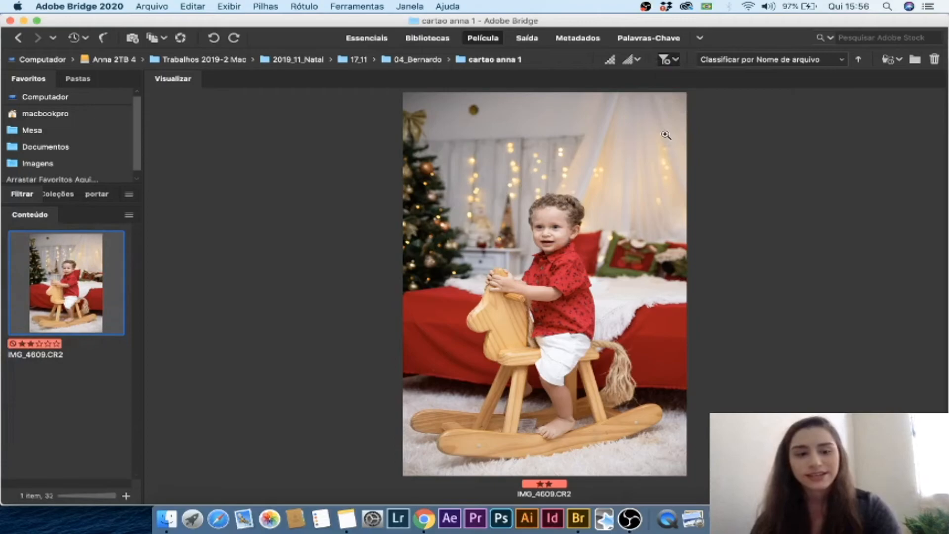
left_click(669, 59)
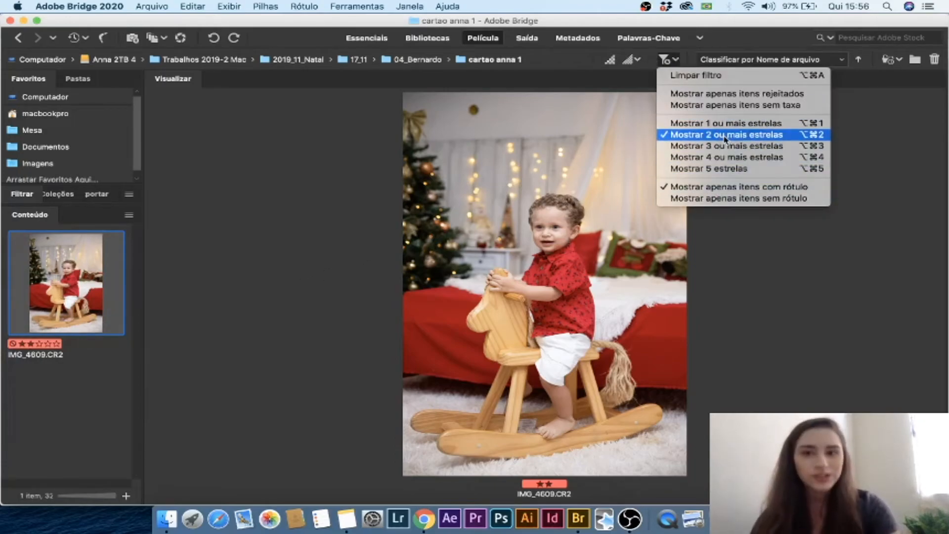
left_click(679, 61)
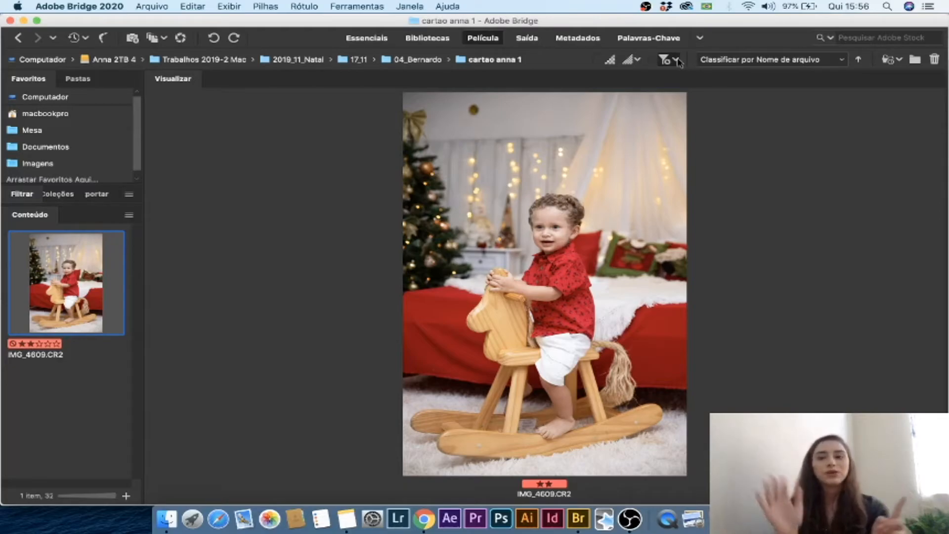
left_click(676, 61)
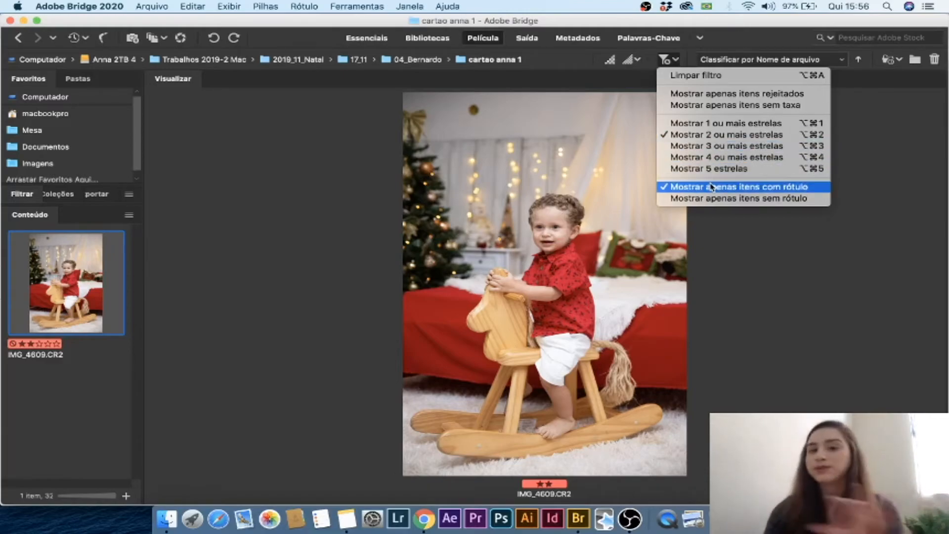
left_click(702, 135)
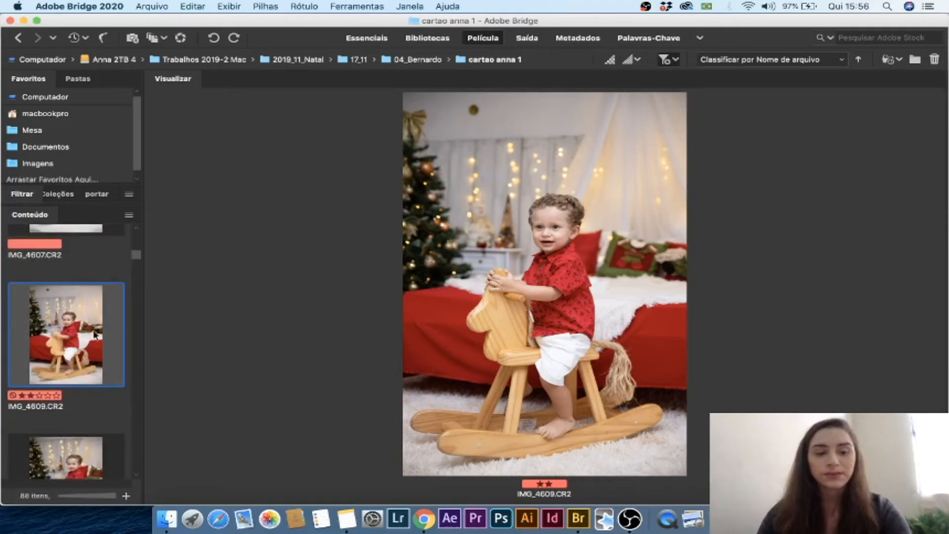
- Select all the labelled photos in the first camera card folder and open the folder chooser for copying them
scroll(95, 333, "up", 5)
left_click(96, 312)
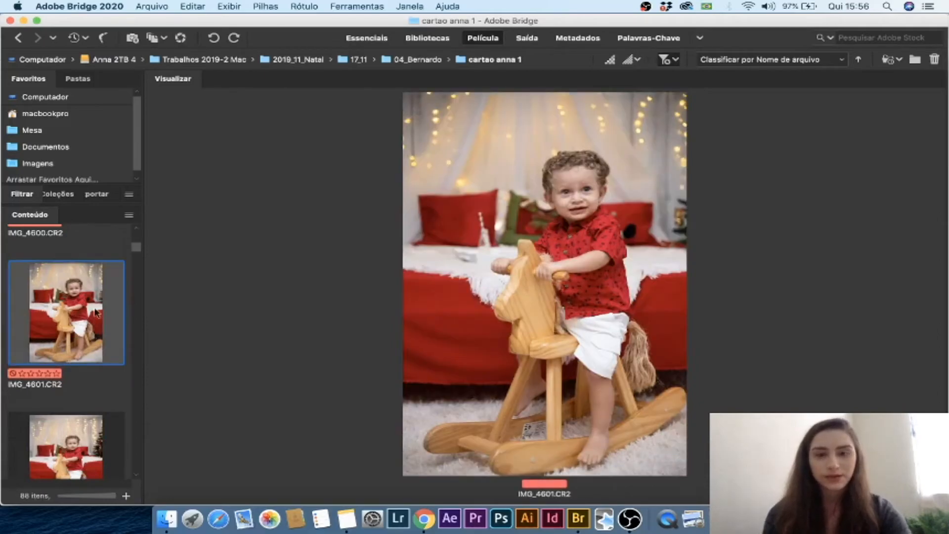
key("super+a")
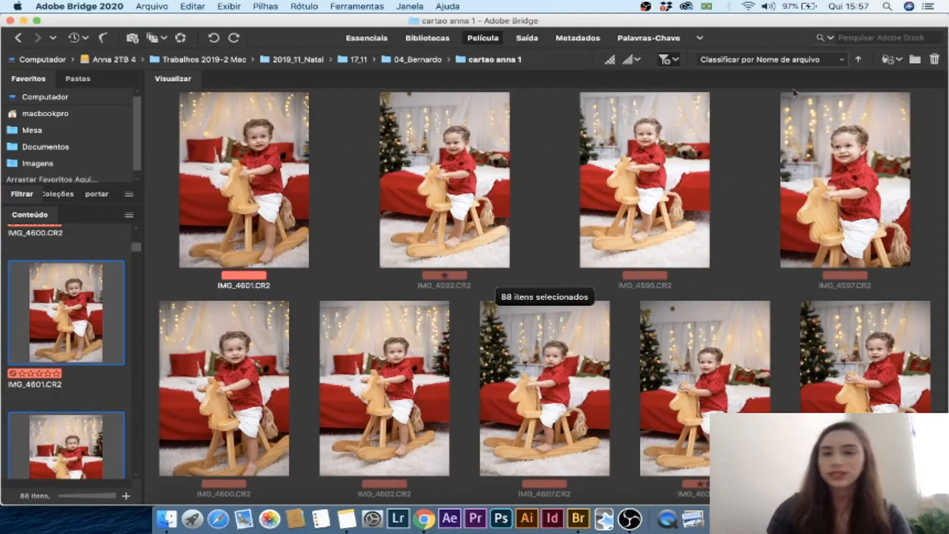
left_click(153, 6)
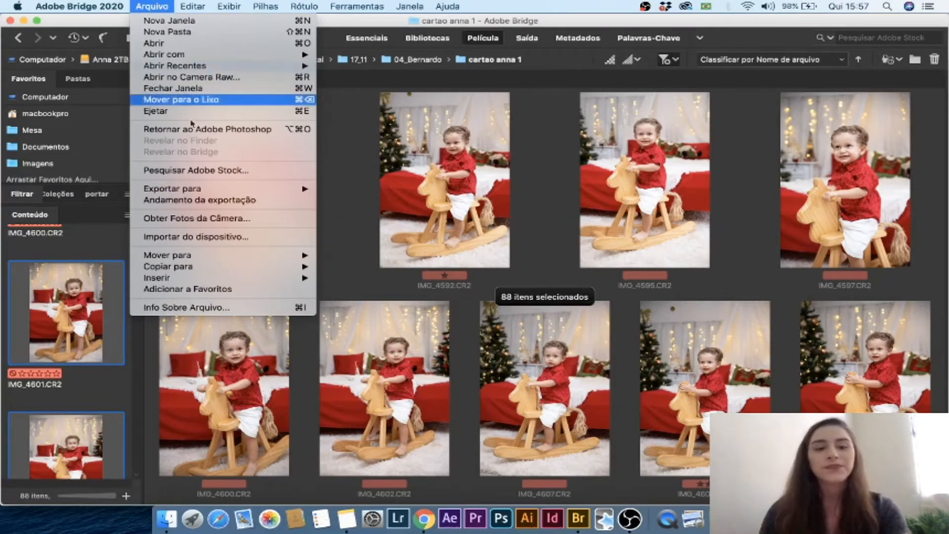
mouse_move(190, 268)
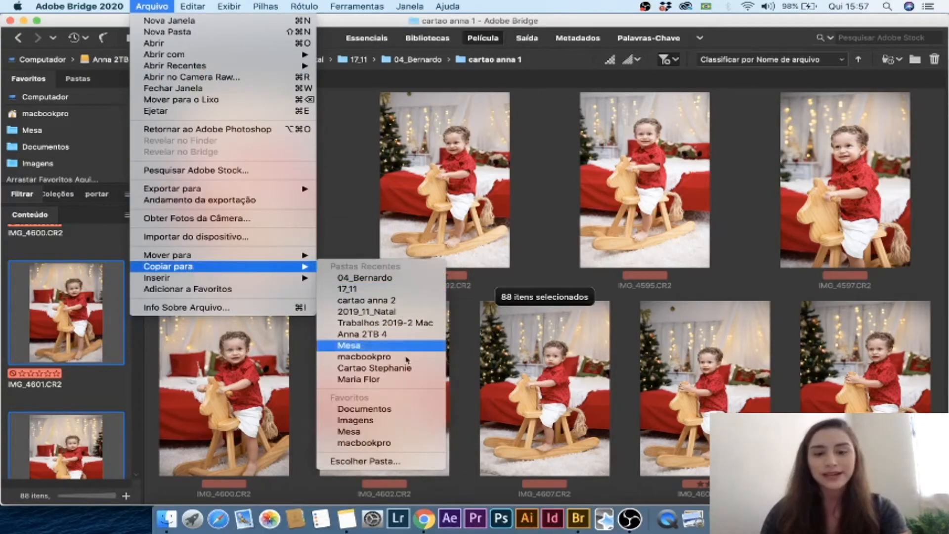
left_click(377, 462)
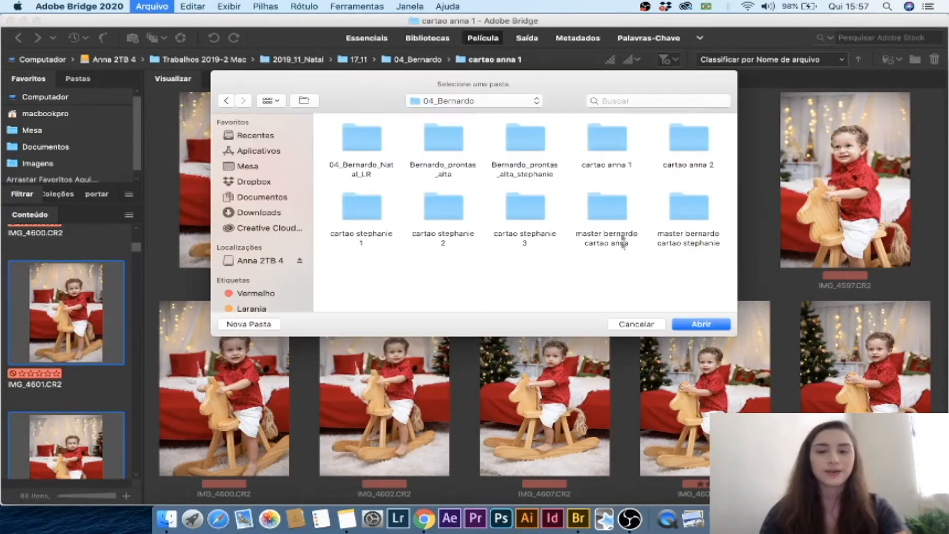
- Create a master folder for the video inside the subfolder numbered 04, start copying the selected photos into it, and stop the copy
left_click(620, 243)
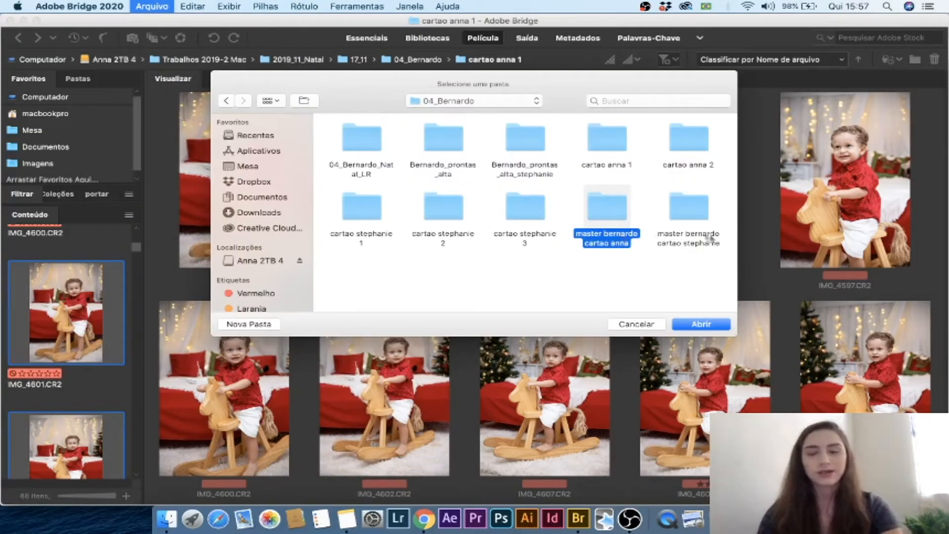
left_click(249, 324)
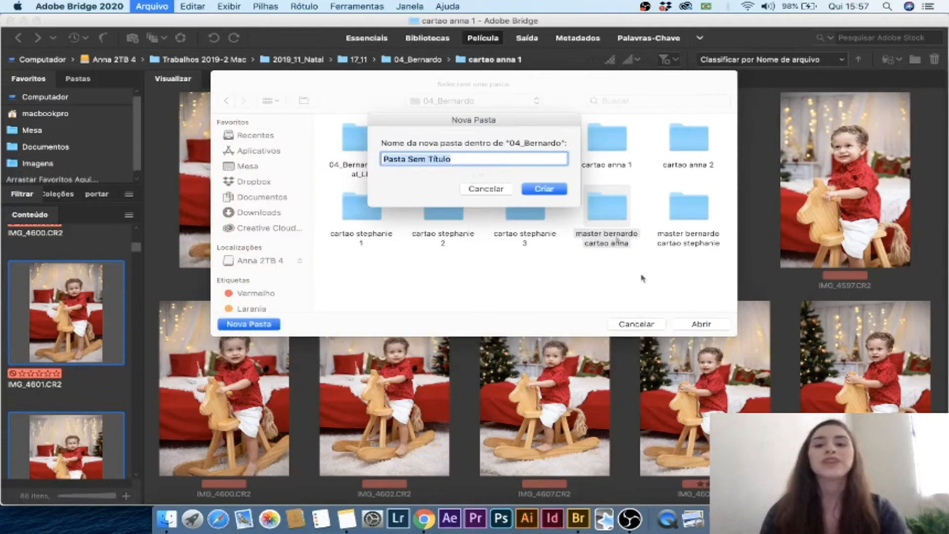
type("master bernardo video")
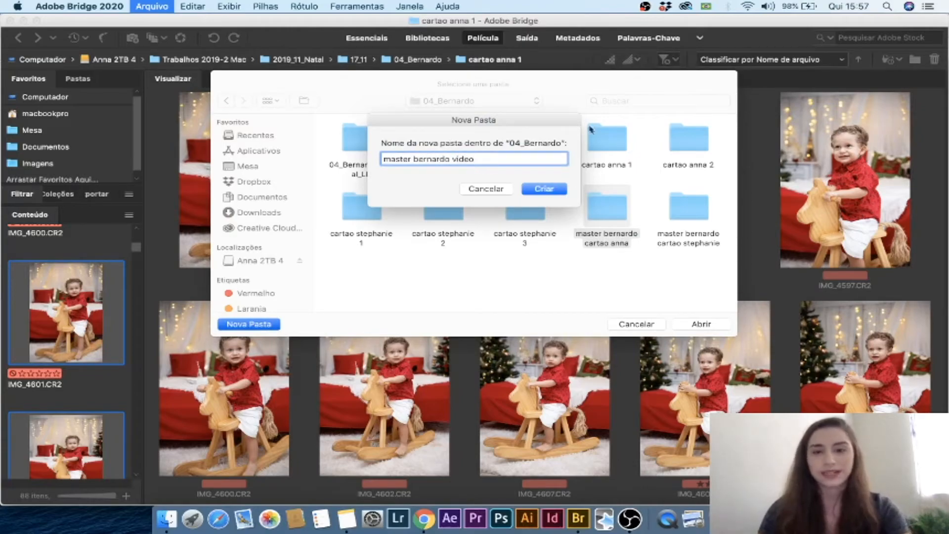
left_click(549, 189)
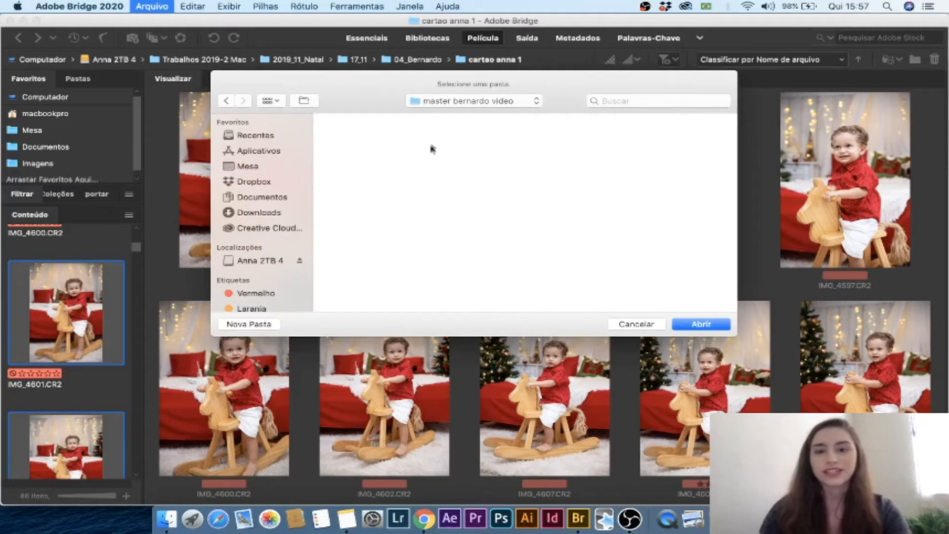
left_click(714, 326)
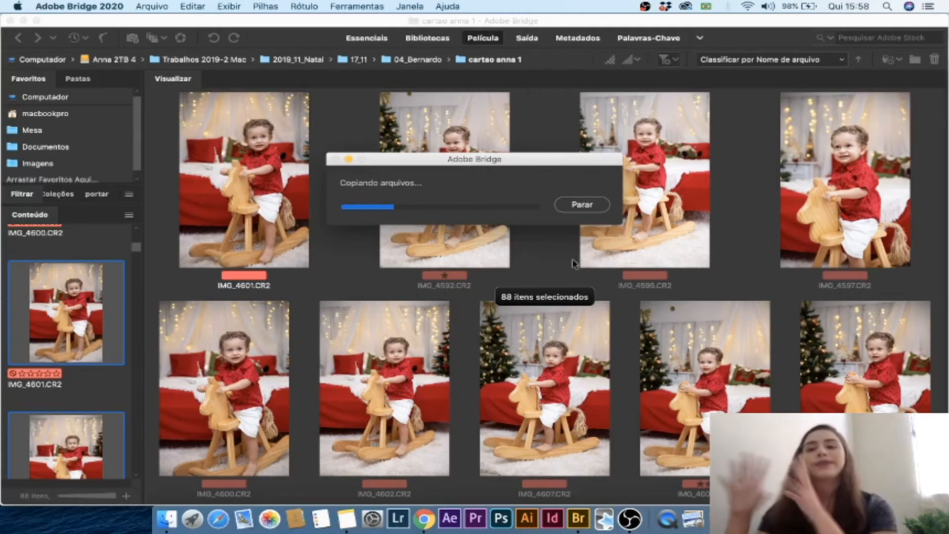
left_click(588, 203)
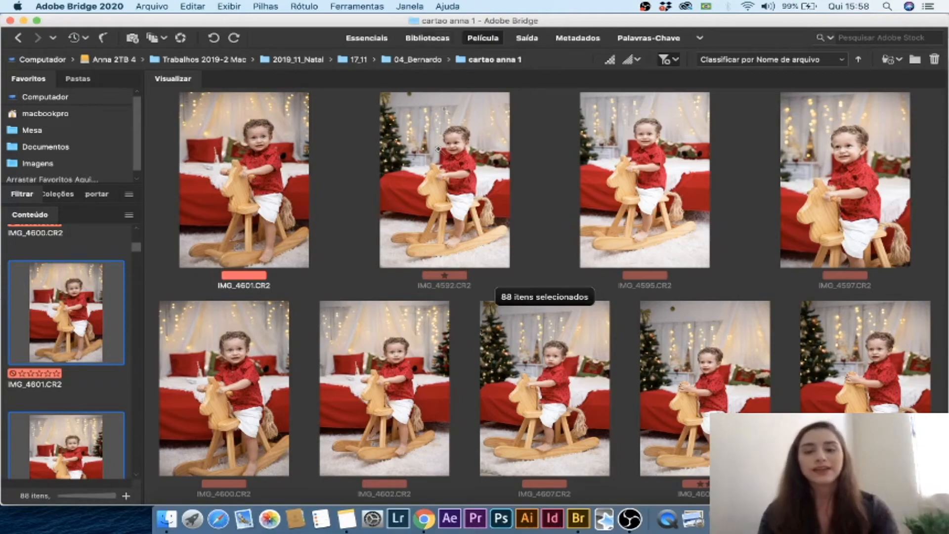
- Examine details of IMG_4595.CR2 and IMG_4592.CR2 with the loupe in the multi-photo preview, and close both loupes
left_click(663, 207)
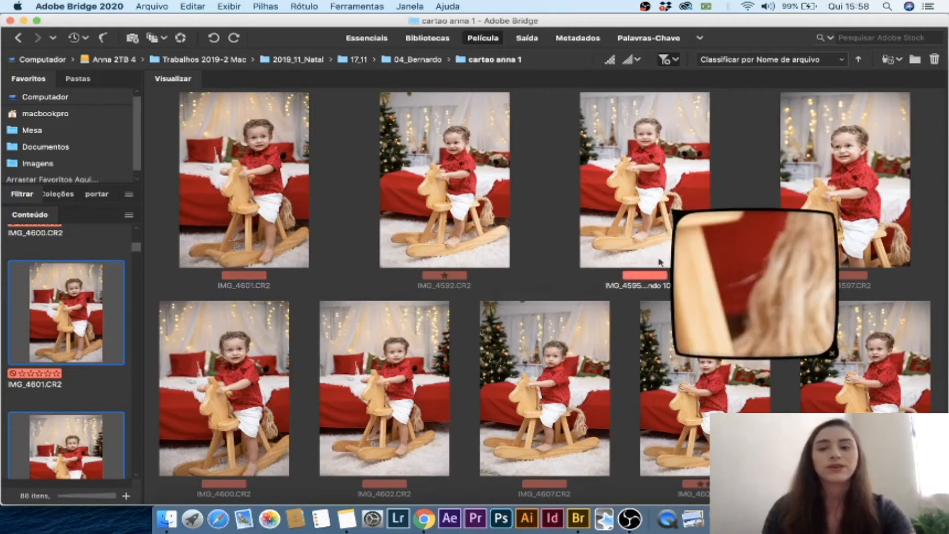
left_click(623, 205)
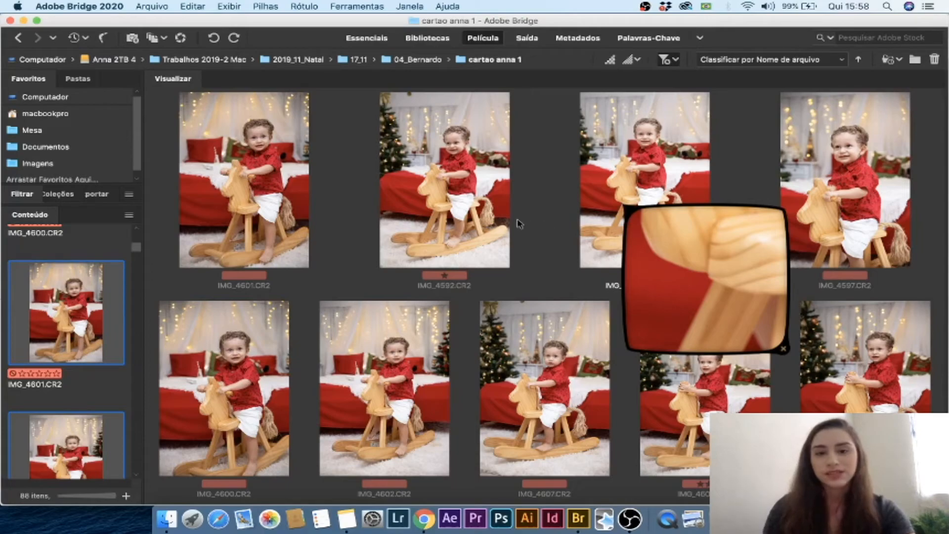
left_click(428, 181)
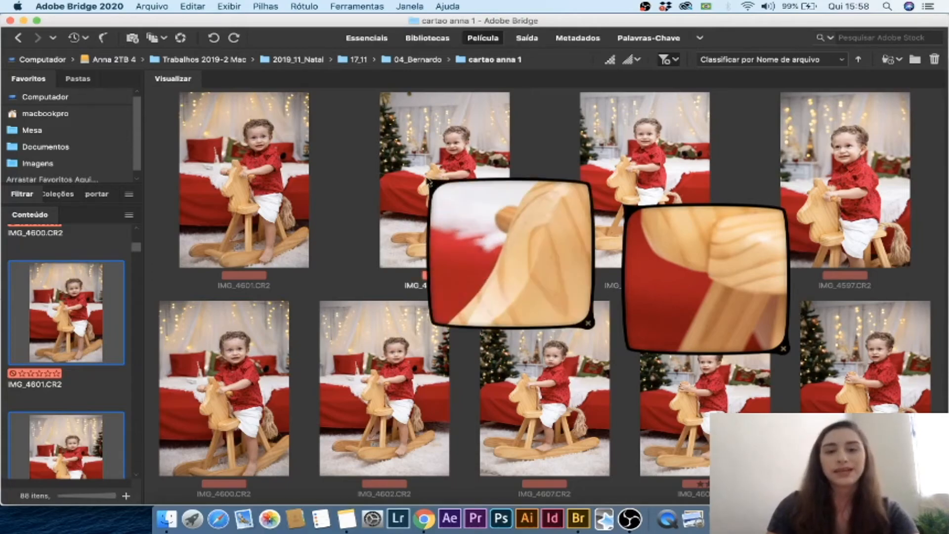
left_click(428, 181)
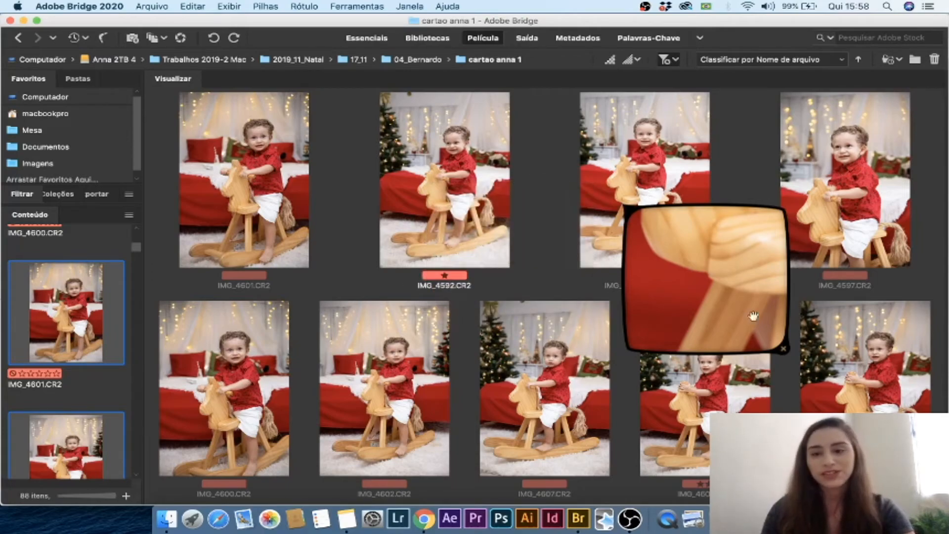
left_click(784, 348)
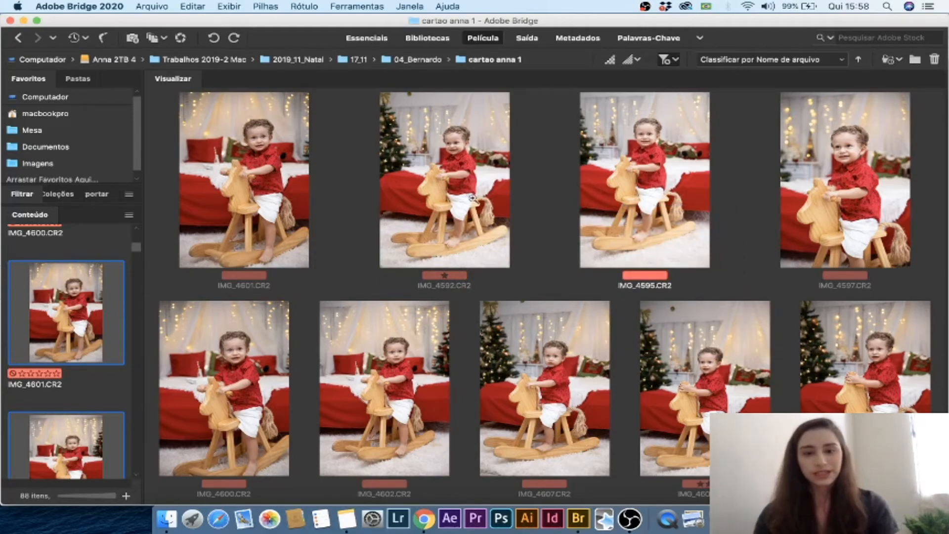
- Compare details of IMG_4607.CR2 and IMG_4602.CR2 with loupes at 100%, and close both loupes
left_click(464, 203)
left_click(465, 204)
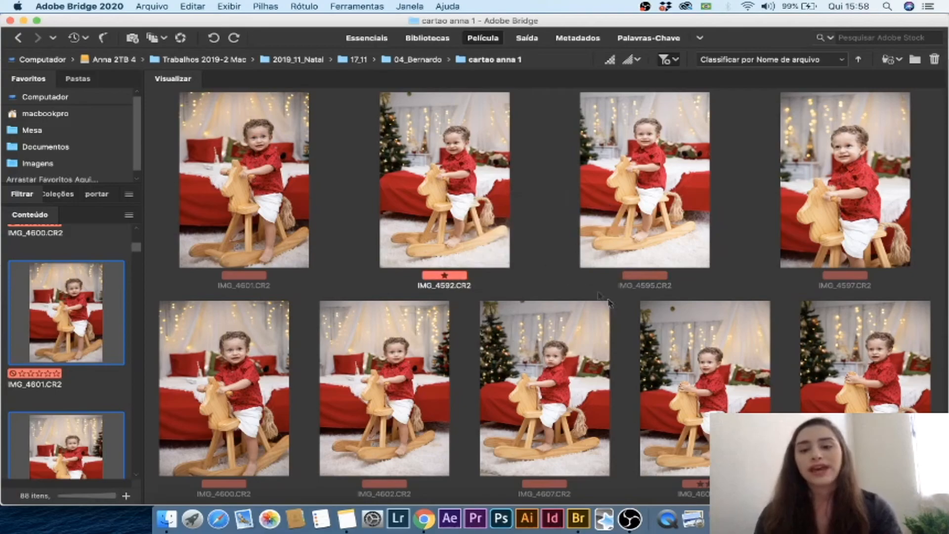
left_click(533, 408)
left_click(363, 374)
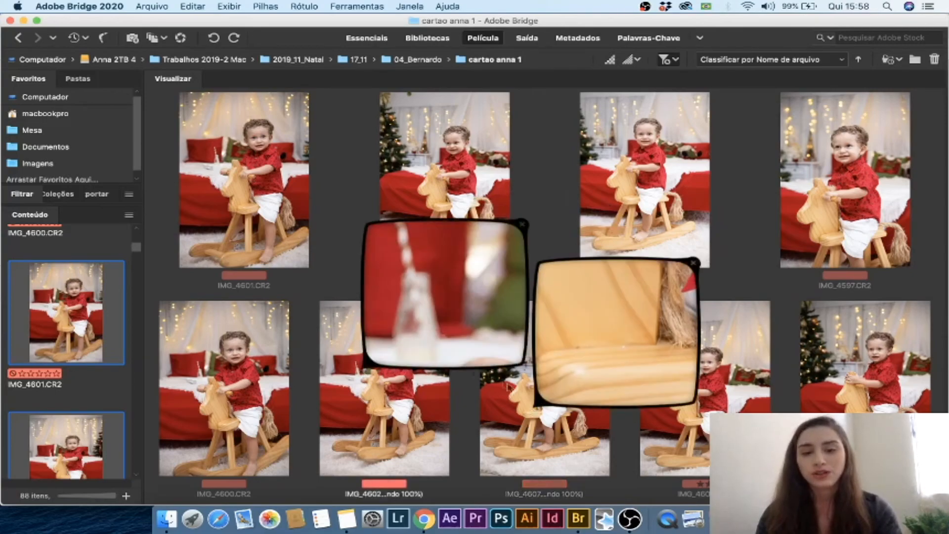
left_click(517, 424)
left_click(520, 224)
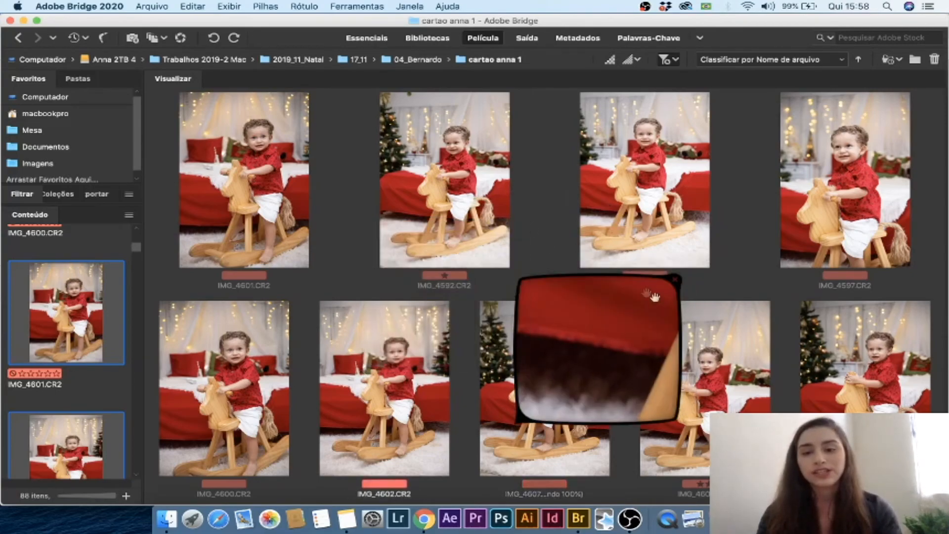
left_click(675, 280)
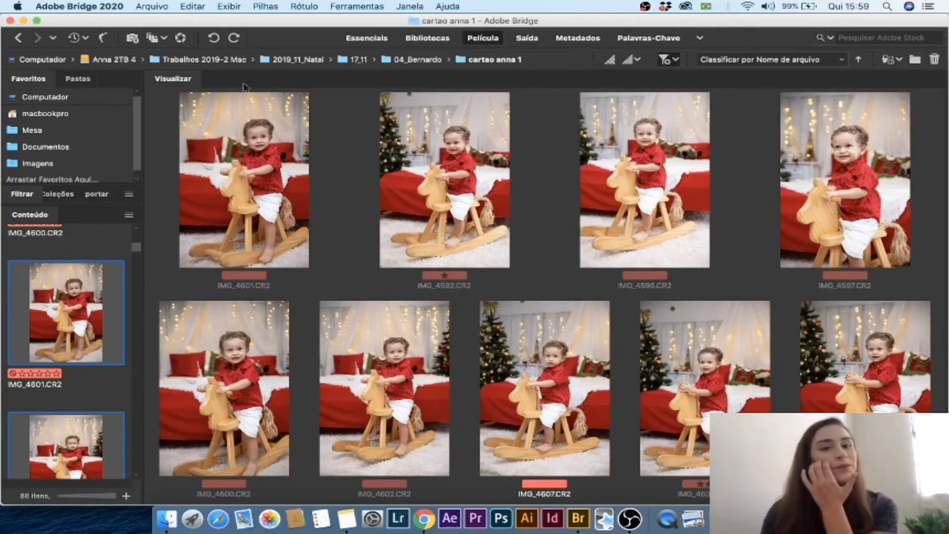
- Open the Trabalhos 2019-2 Mac folder in the Bibliotecas workspace, show its contents as a list, and select 2019_11_Natal
left_click(220, 60)
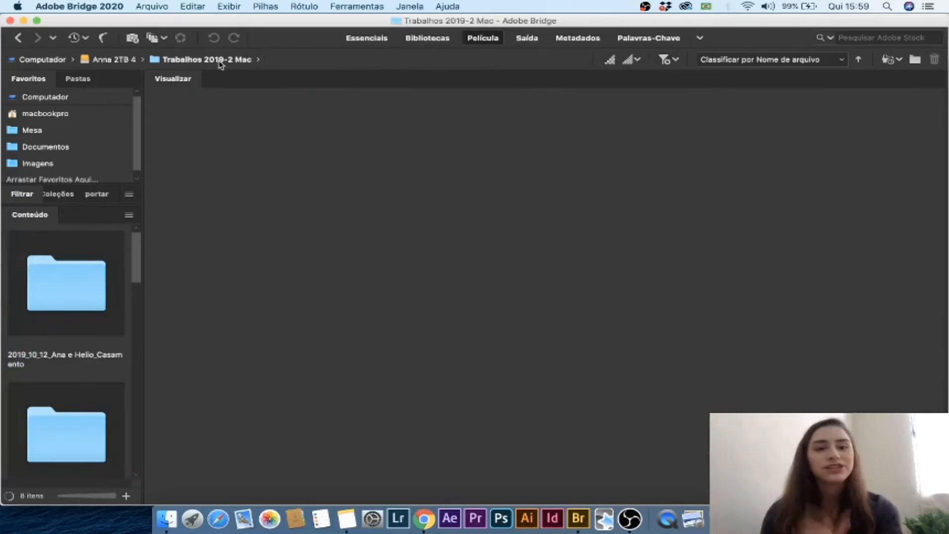
left_click(428, 44)
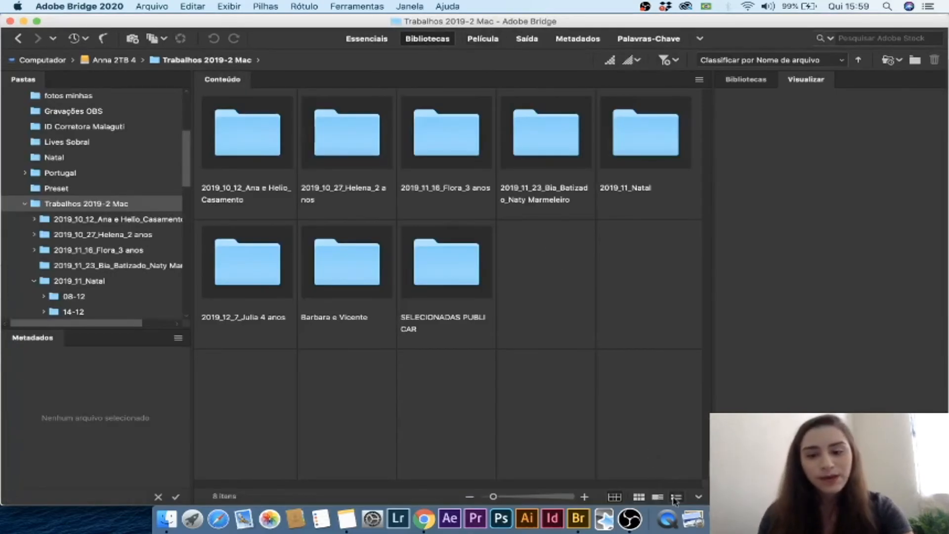
left_click(675, 498)
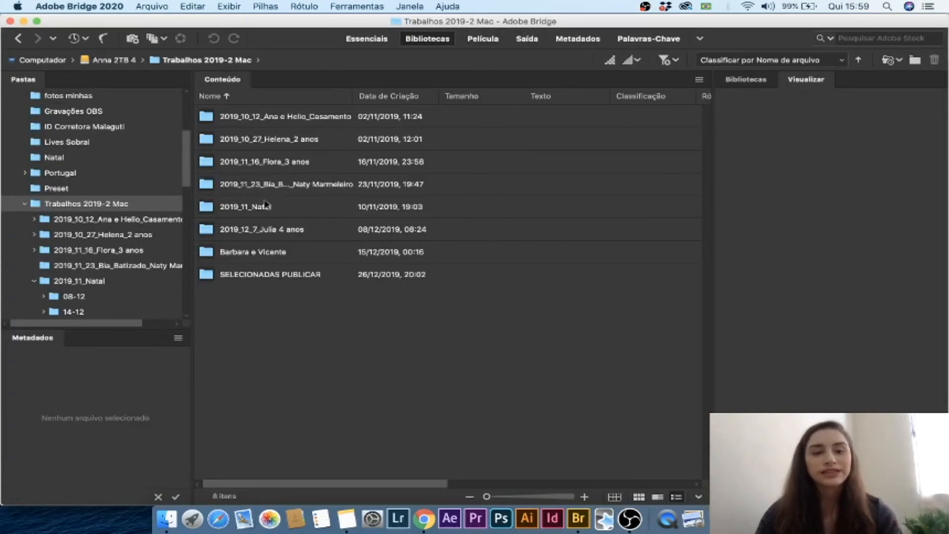
left_click(242, 209)
key("Down")
key("Up")
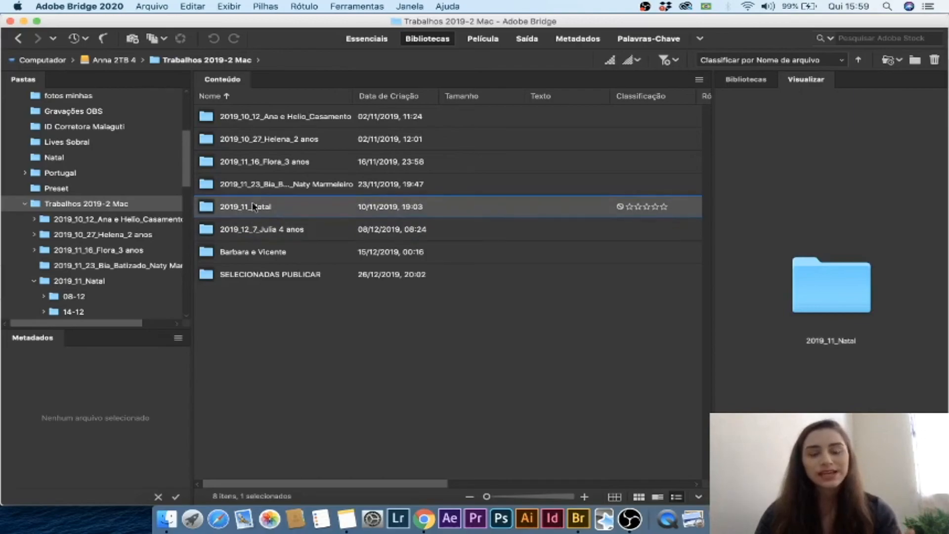
- Apply the green Aprovado label to the 2019_10_12 wedding folder and widen the content area to show the Rótulo column
left_click(311, 123)
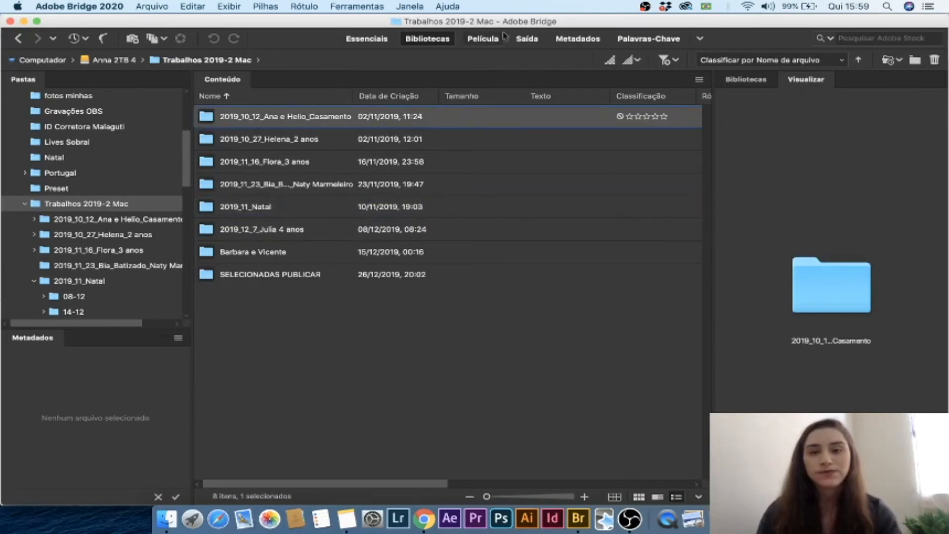
key("super+8")
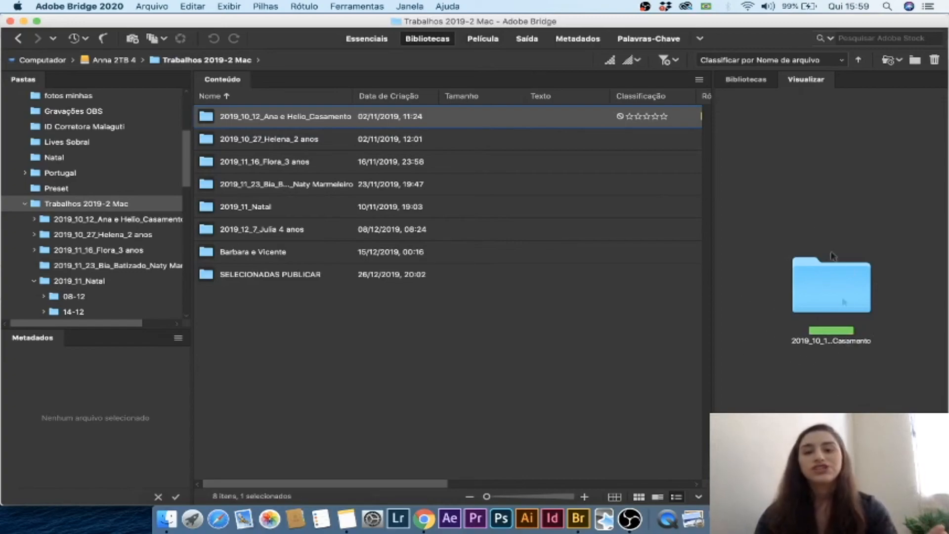
left_click_drag(712, 165, 837, 170)
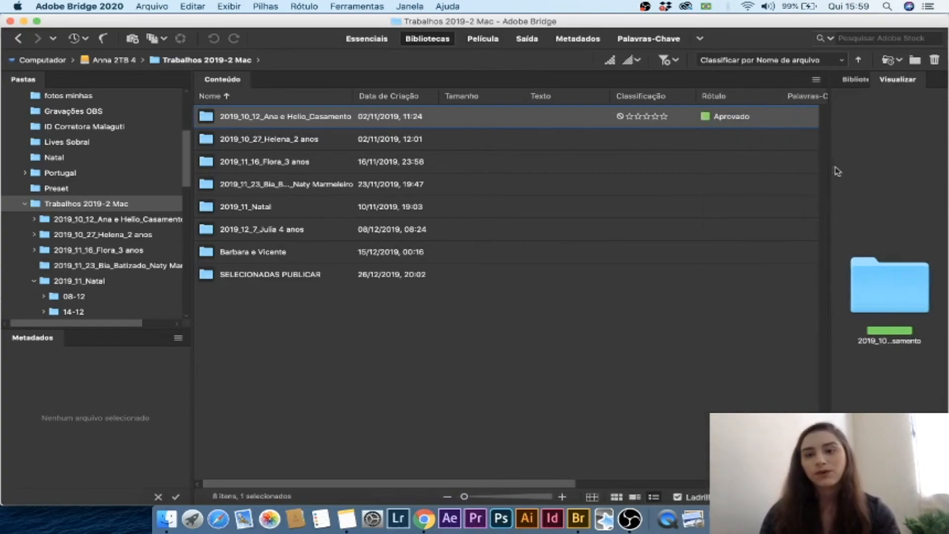
key("Down")
left_click(735, 124)
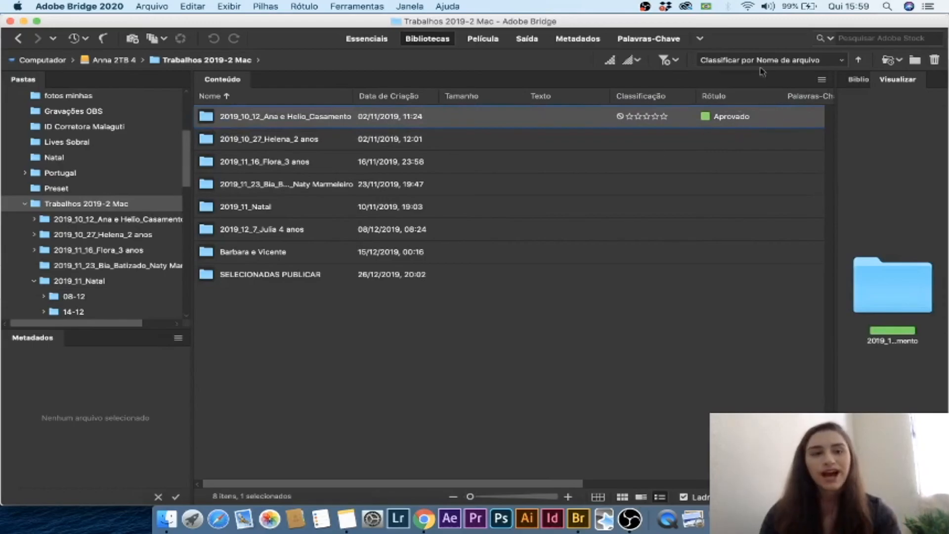
- Rename the green label as ENTREGUEE in the preferences, and switch the 2019_10_12 wedding folder's label to red and back to green
left_click(137, 5)
left_click(121, 51)
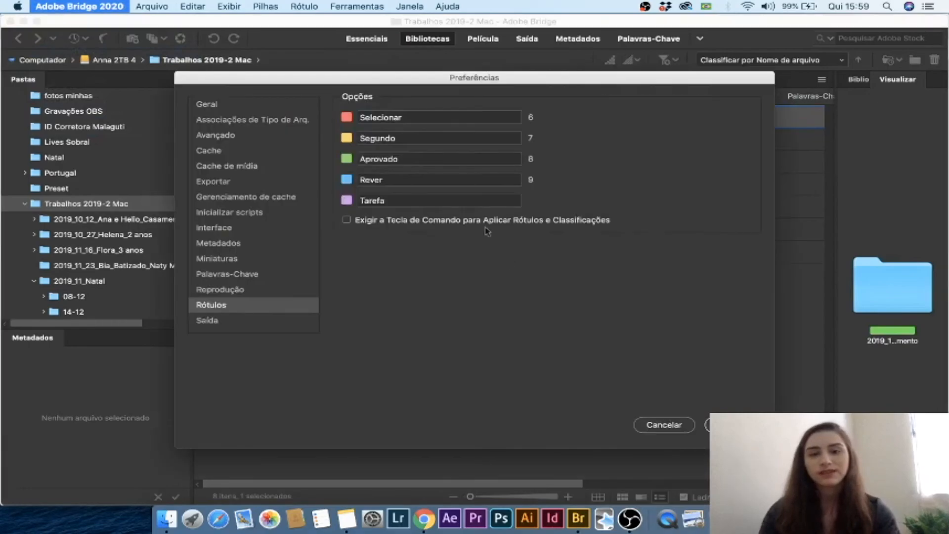
left_click_drag(434, 157, 270, 159)
type("ENTREGUEE")
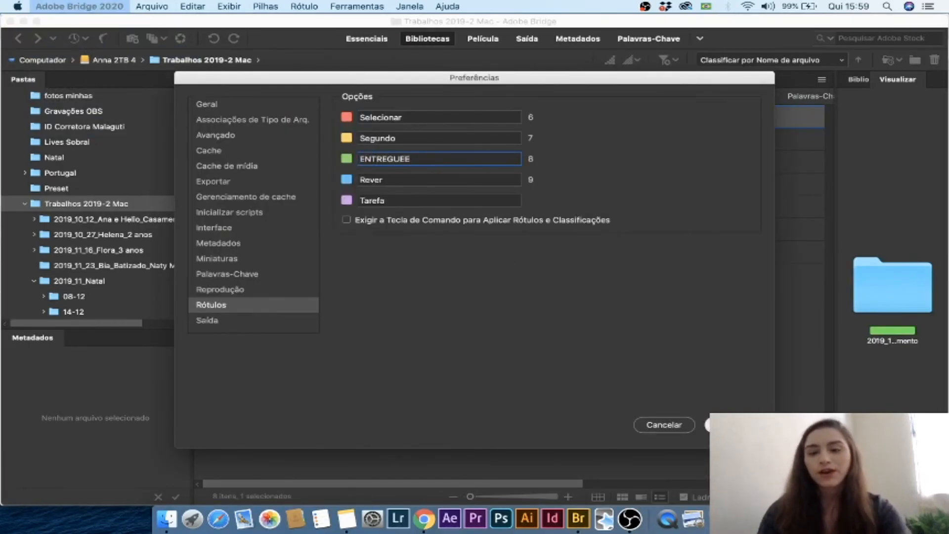
key("Return")
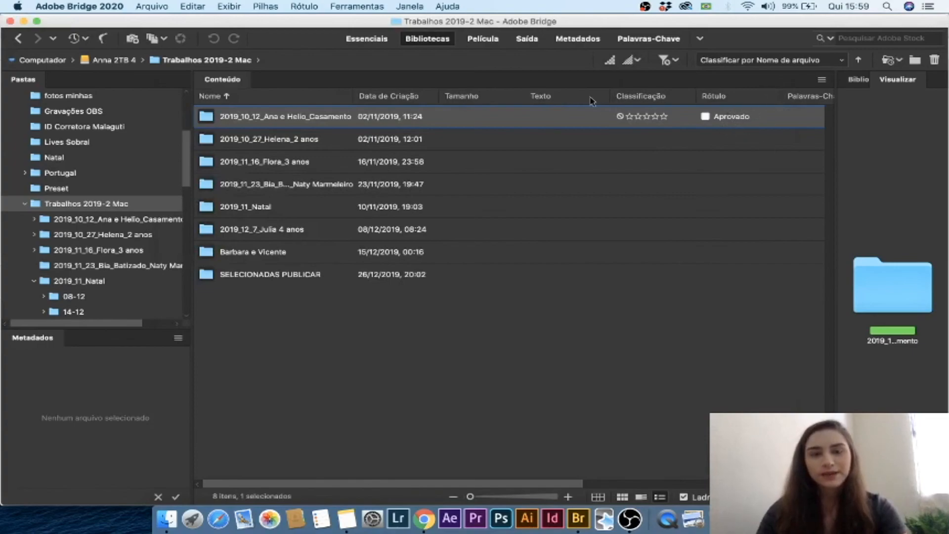
key("super+6")
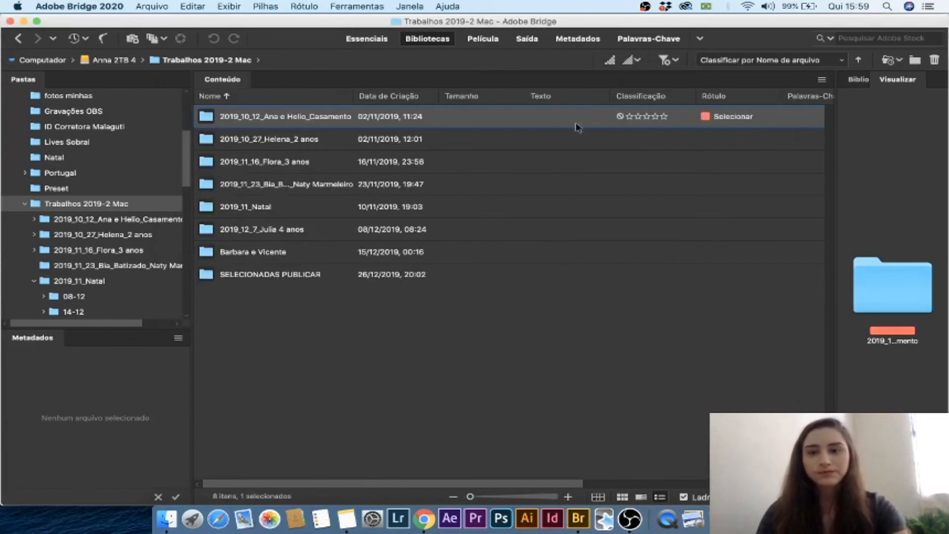
key("super+8")
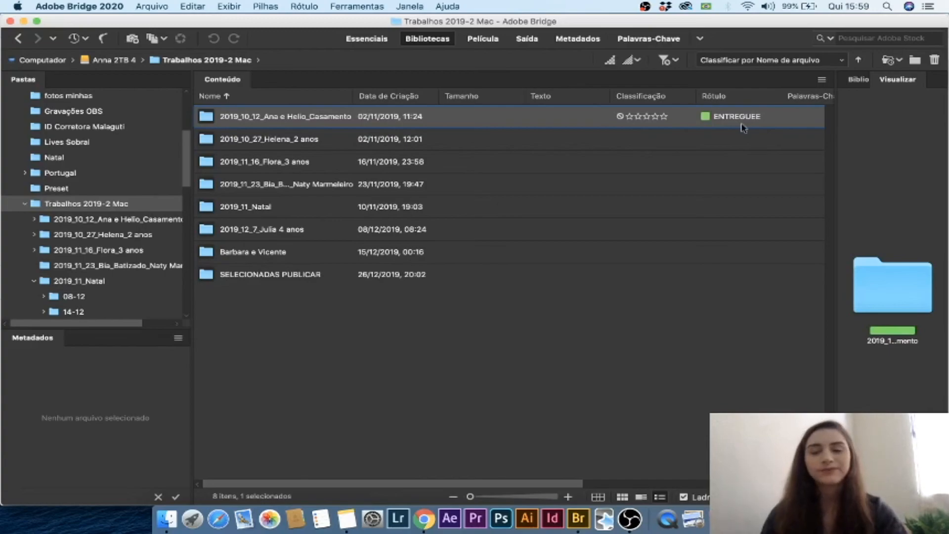